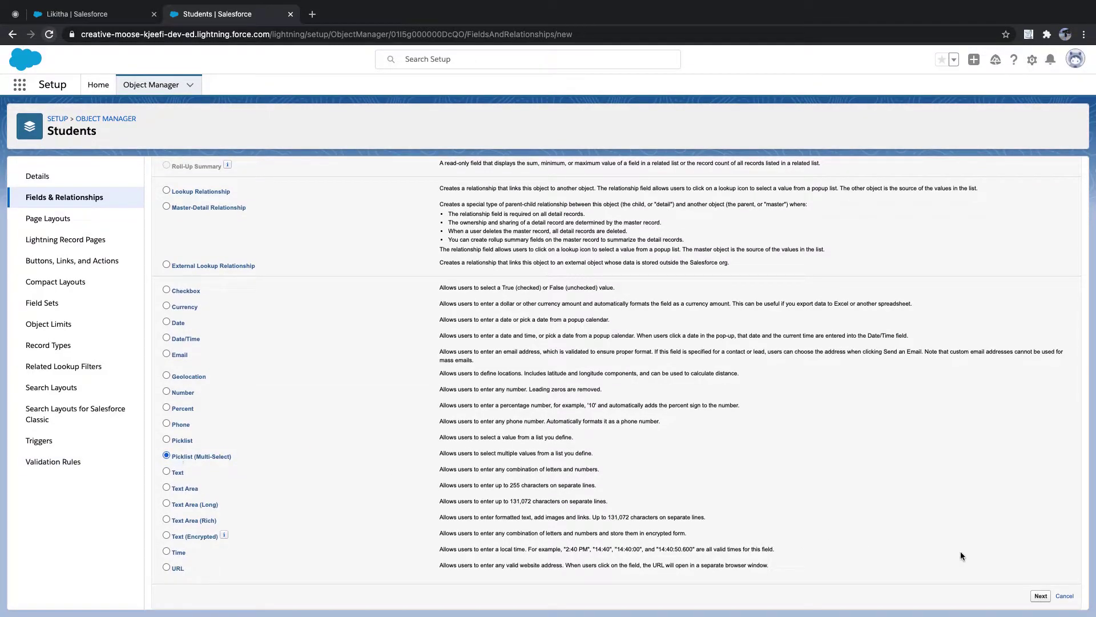
Step: Proceed with the multi-select picklist type and label the new Students field Other Reason
left_click(1040, 595)
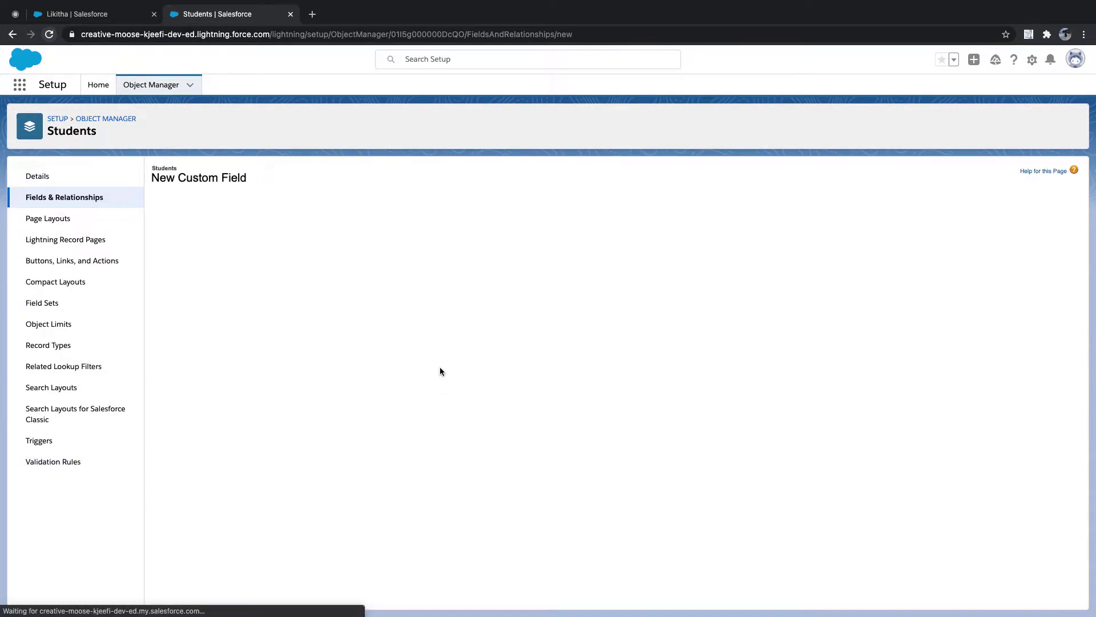
left_click(359, 252)
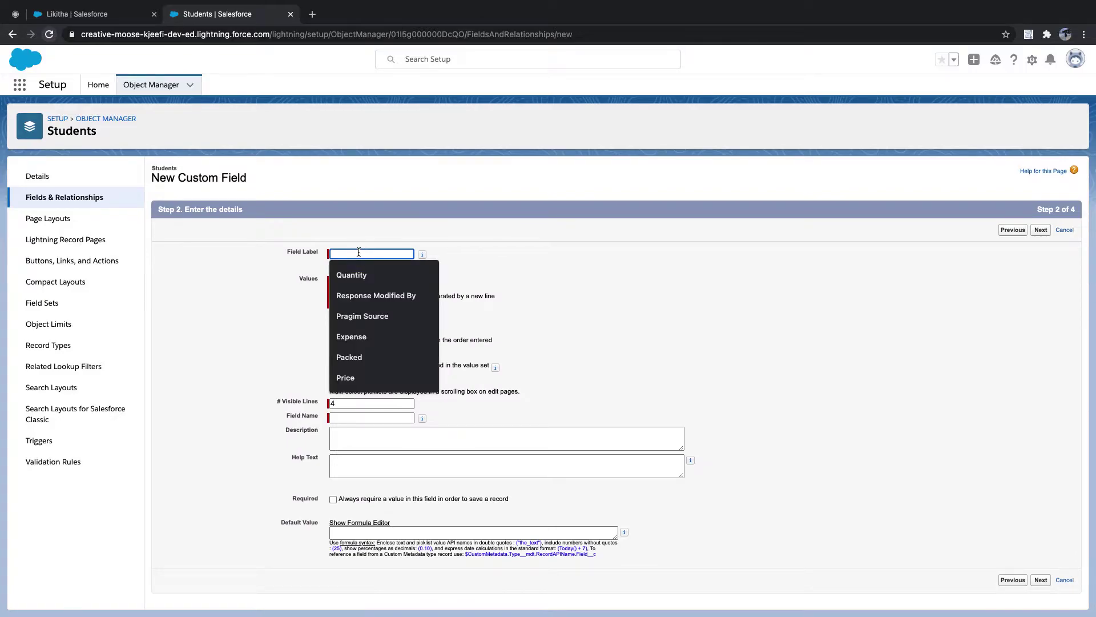
type("Othe")
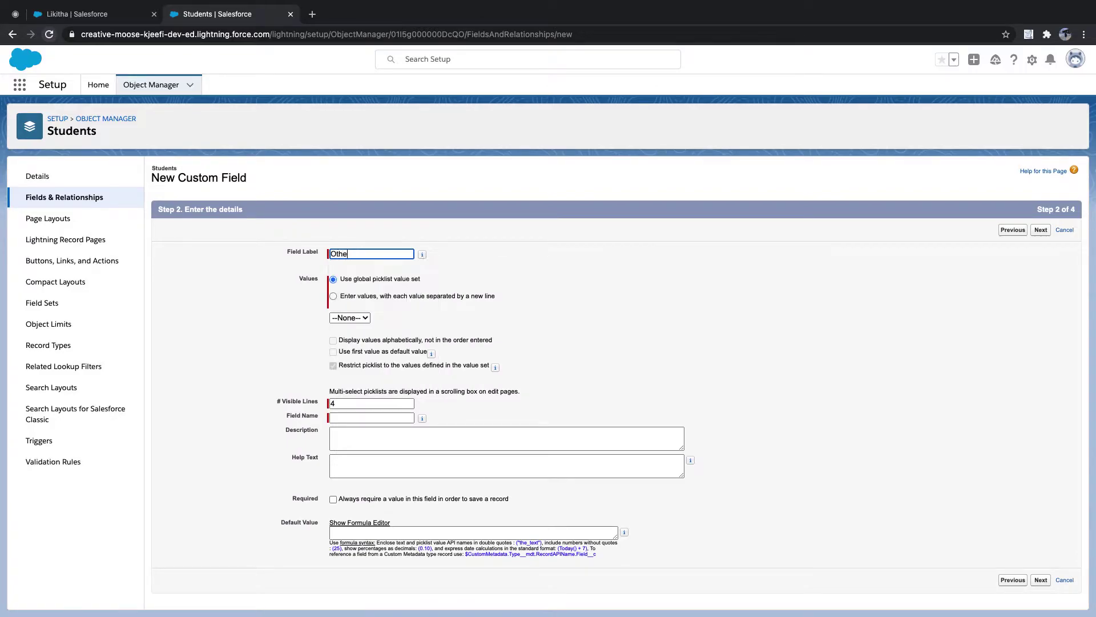
type("r Reason")
key("Tab")
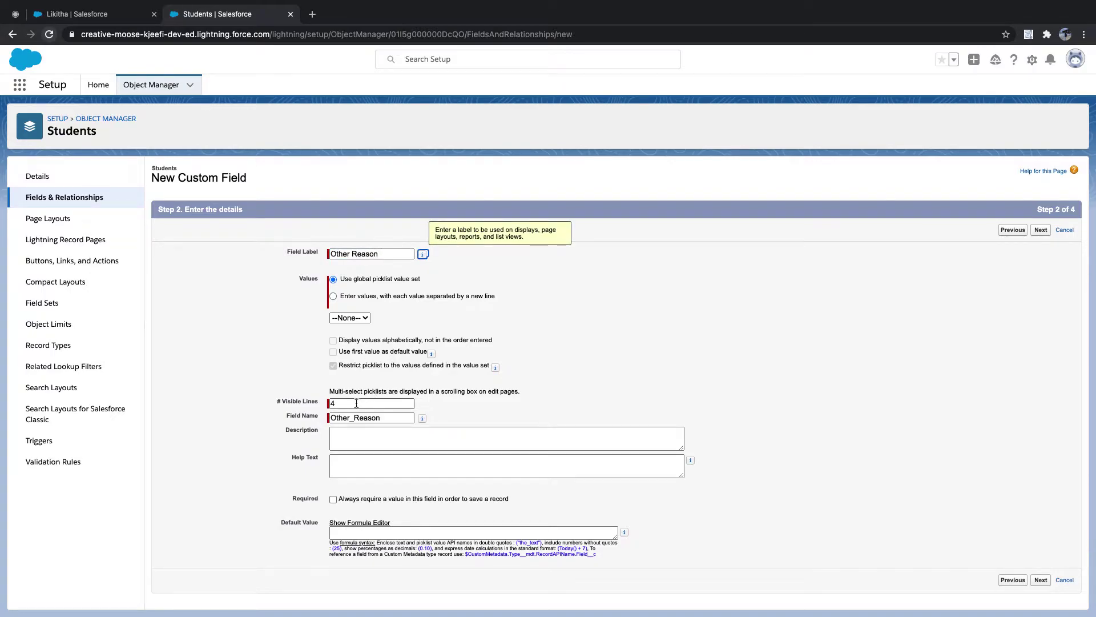
Step: Enter the picklist's own values Another Best Option, Not Regular, Best discounts, Rare Improvements and Cleaness, and continue to field-level security
left_click(353, 318)
left_click(334, 296)
left_click(351, 333)
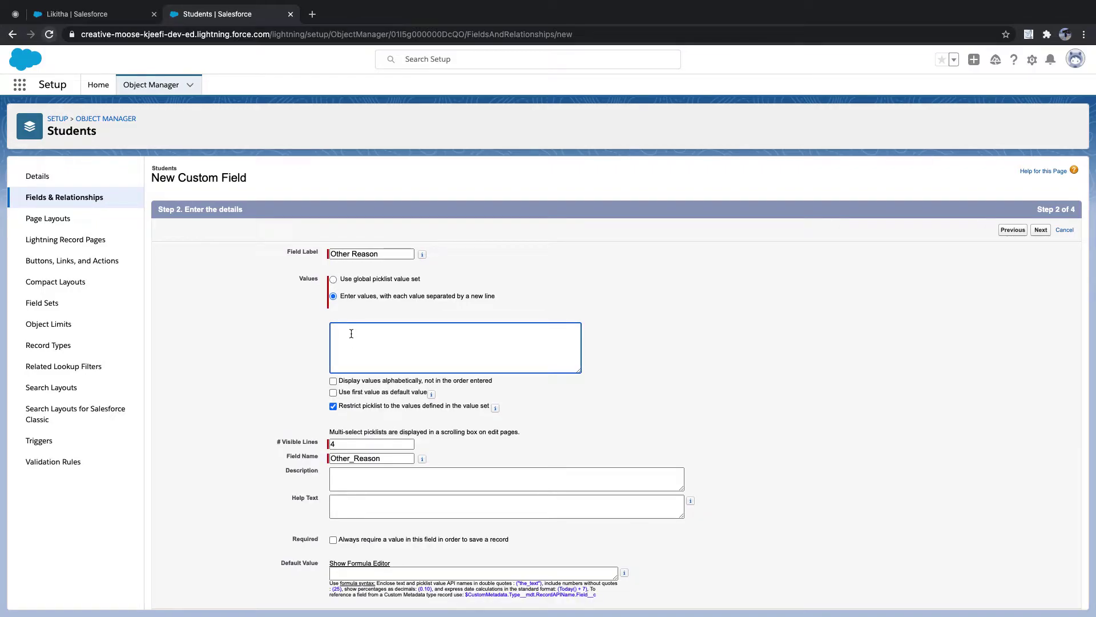
type("Another")
type("egular")
key("Return")
type("Best discounts")
scroll(451, 451, "down", 1)
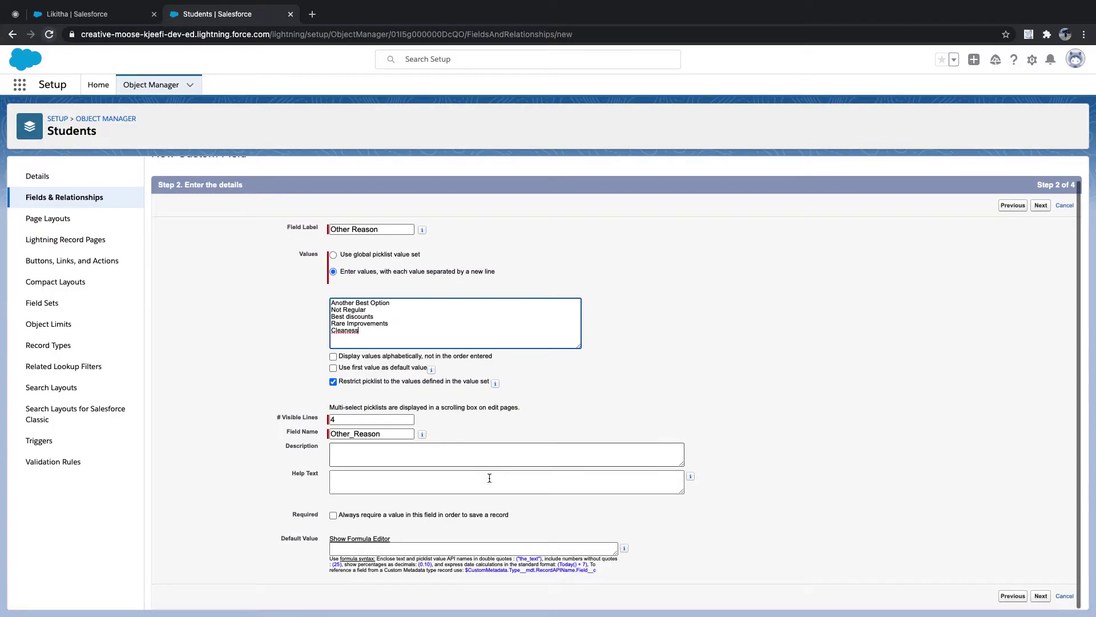
left_click(1041, 596)
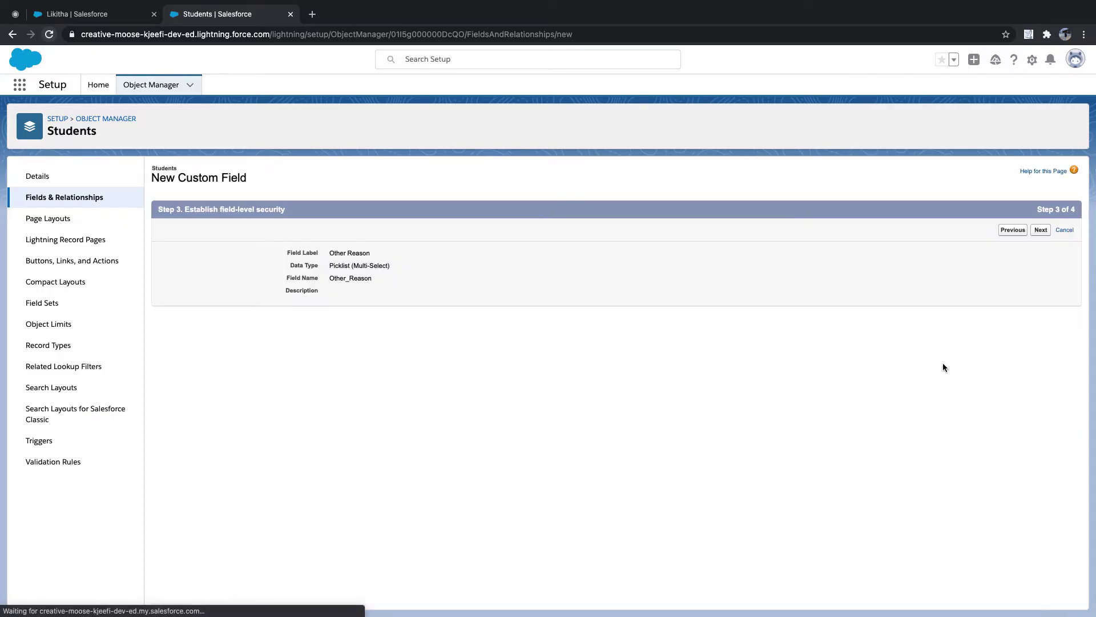
Step: Make the Other Reason field visible to all profiles and save it with the Students Layout included
left_click(754, 325)
scroll(913, 257, "down", 1)
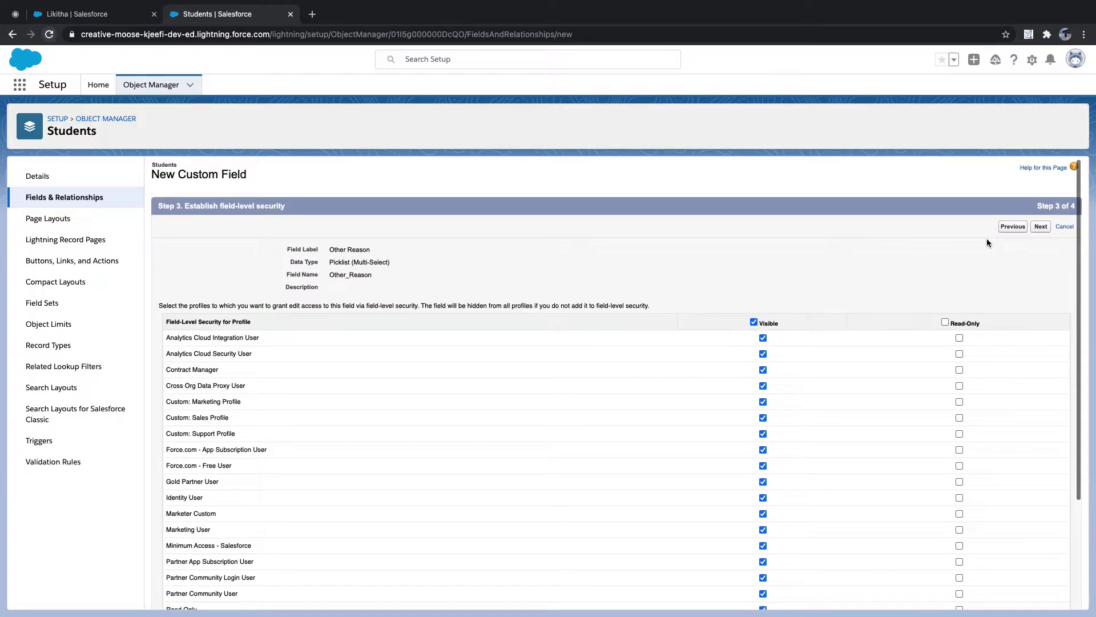
left_click(1045, 228)
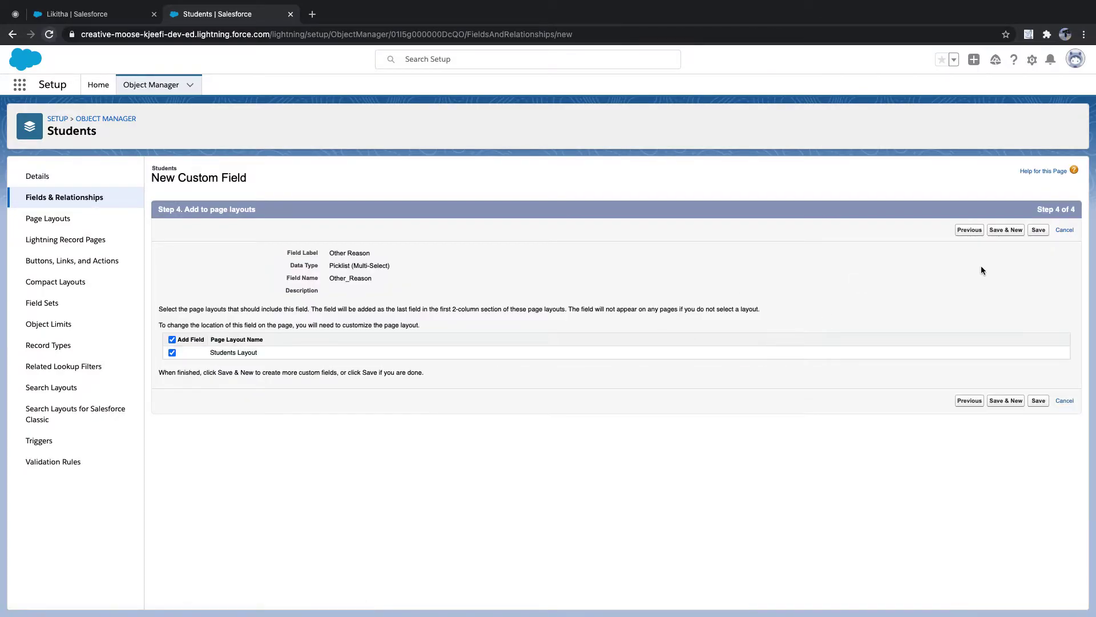
left_click(1031, 231)
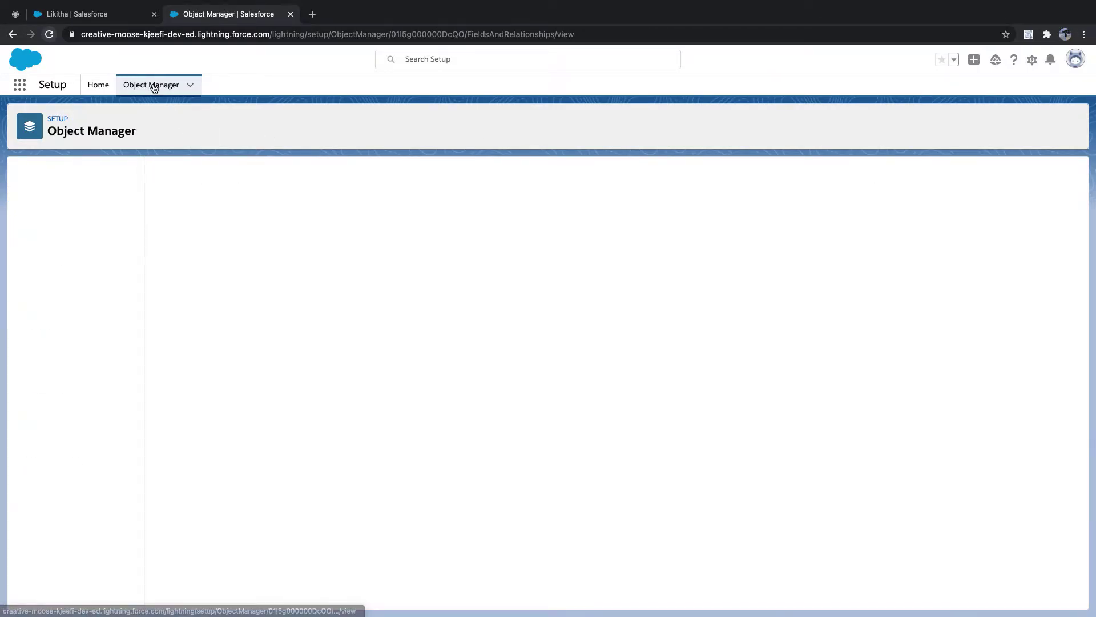
Step: Clear Is Active on the reloaded student record to examine which fields an inactive student shows, and discard the change
left_click(74, 13)
left_click(49, 34)
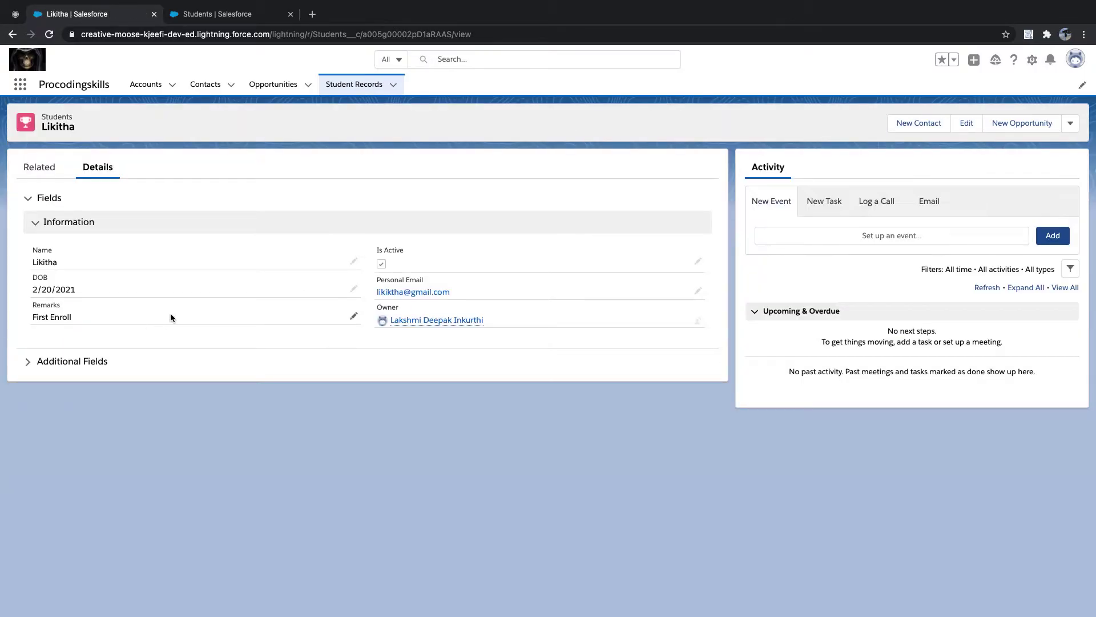
double_click(382, 265)
left_click(382, 267)
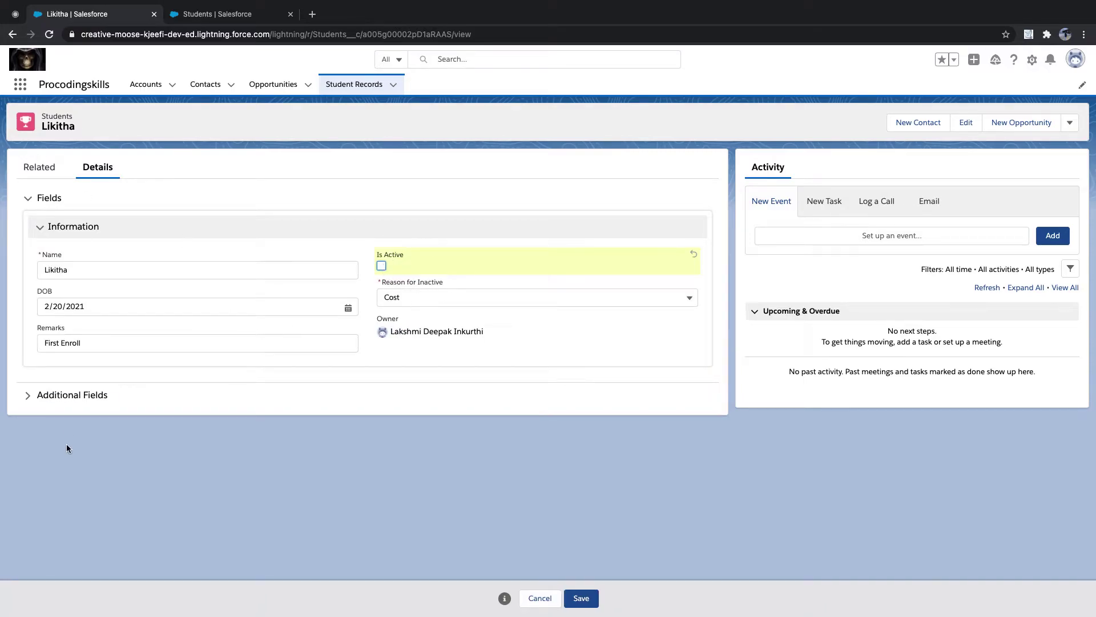
left_click(45, 393)
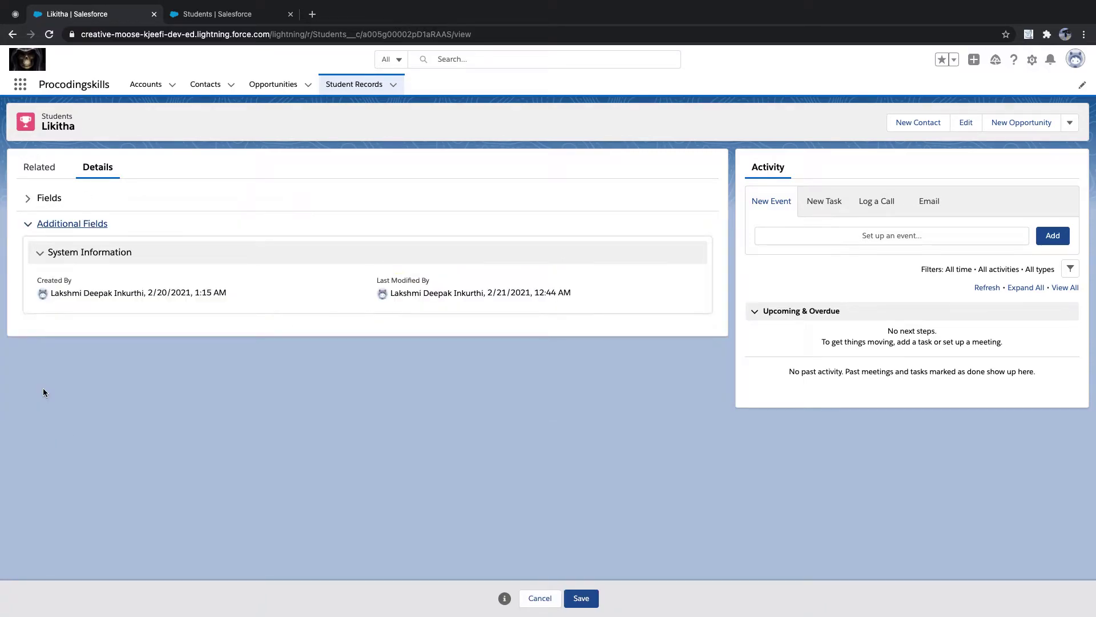
left_click(41, 200)
left_click(49, 34)
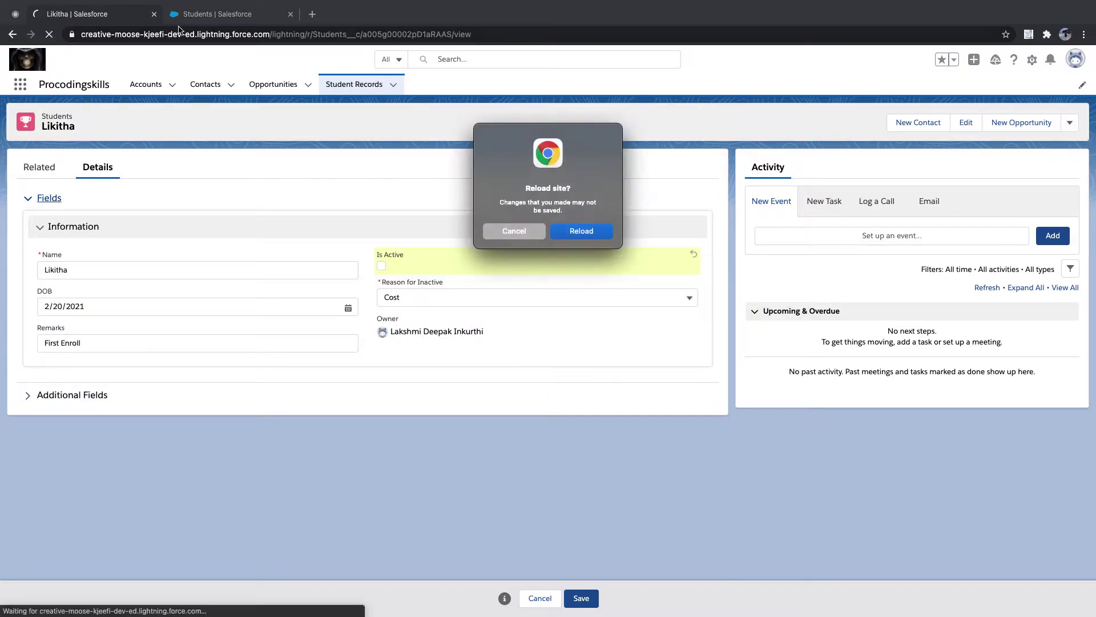
left_click(592, 233)
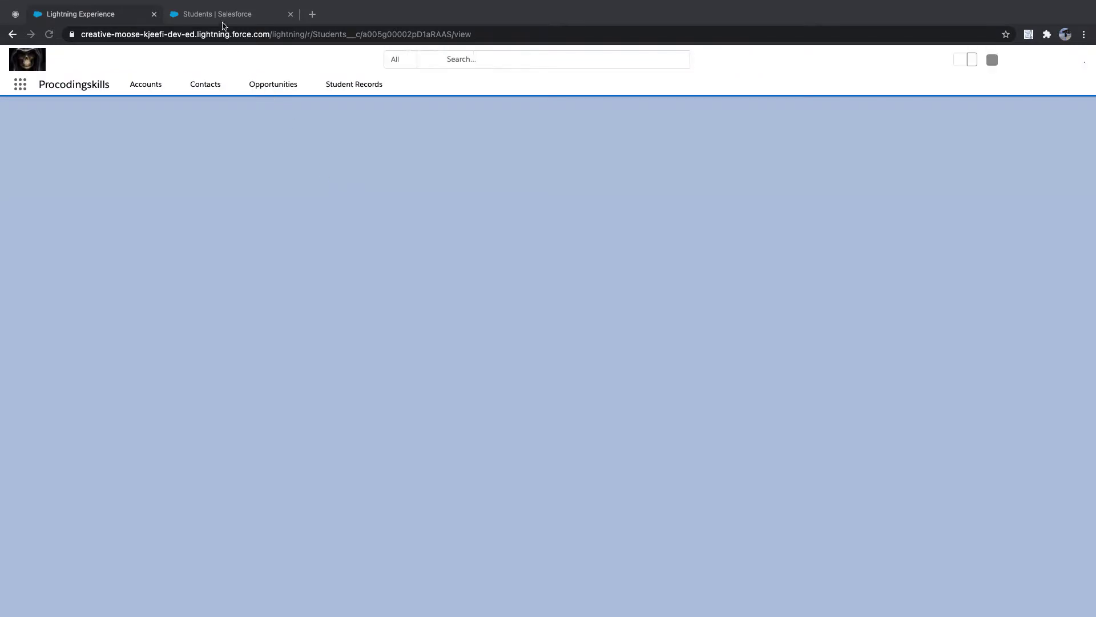
Step: Open the student record page for editing and place the Other Reason field between Reason for Inactive and Personal Email
left_click(219, 16)
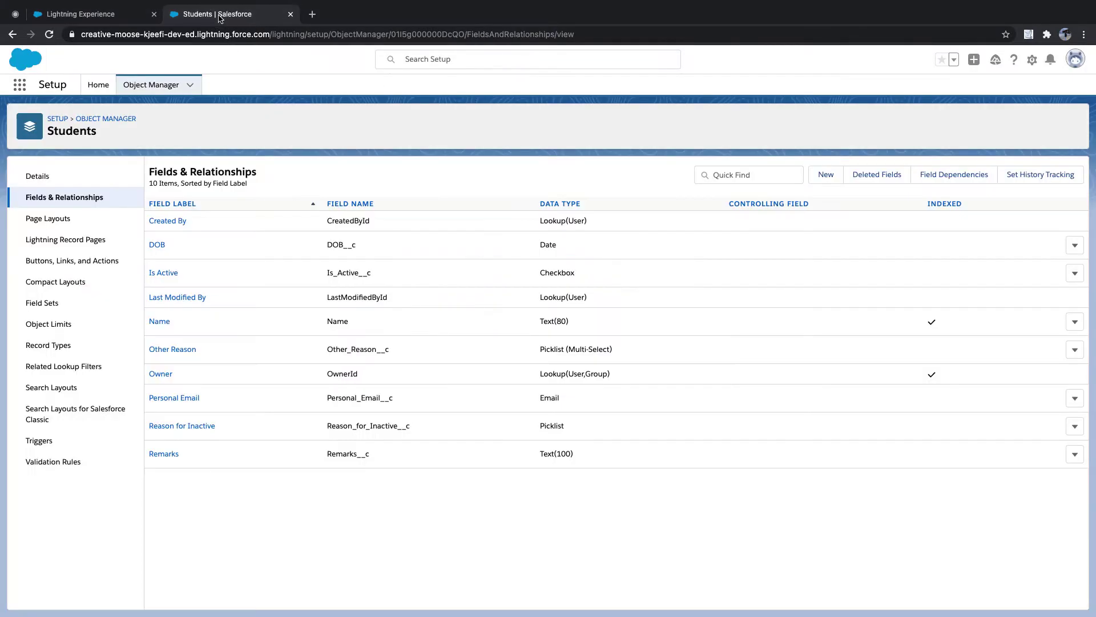
left_click(117, 17)
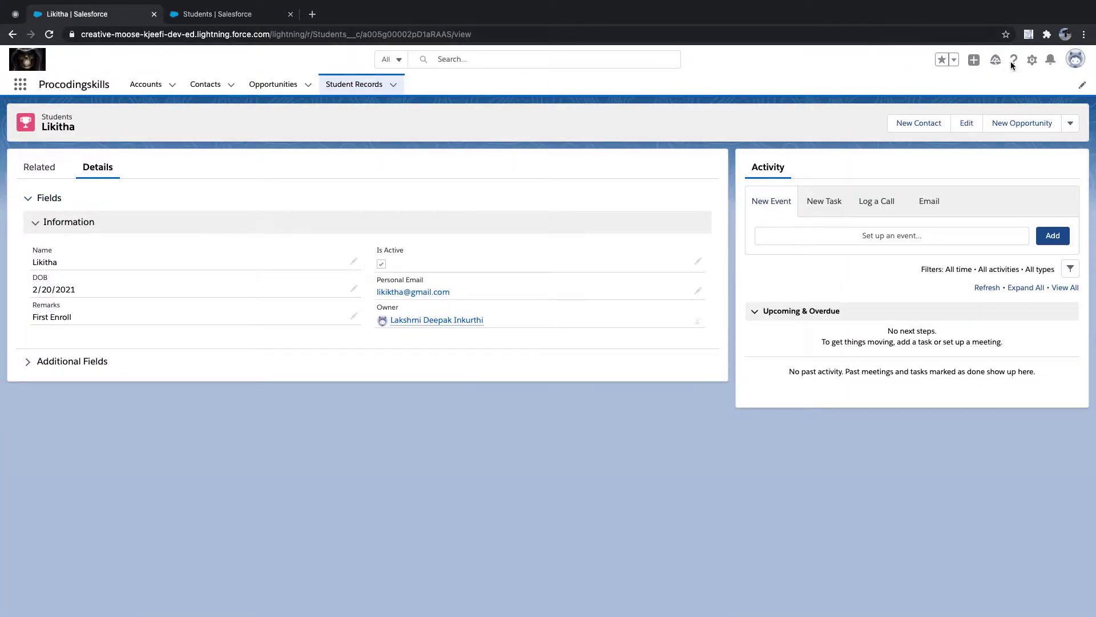
left_click(1032, 59)
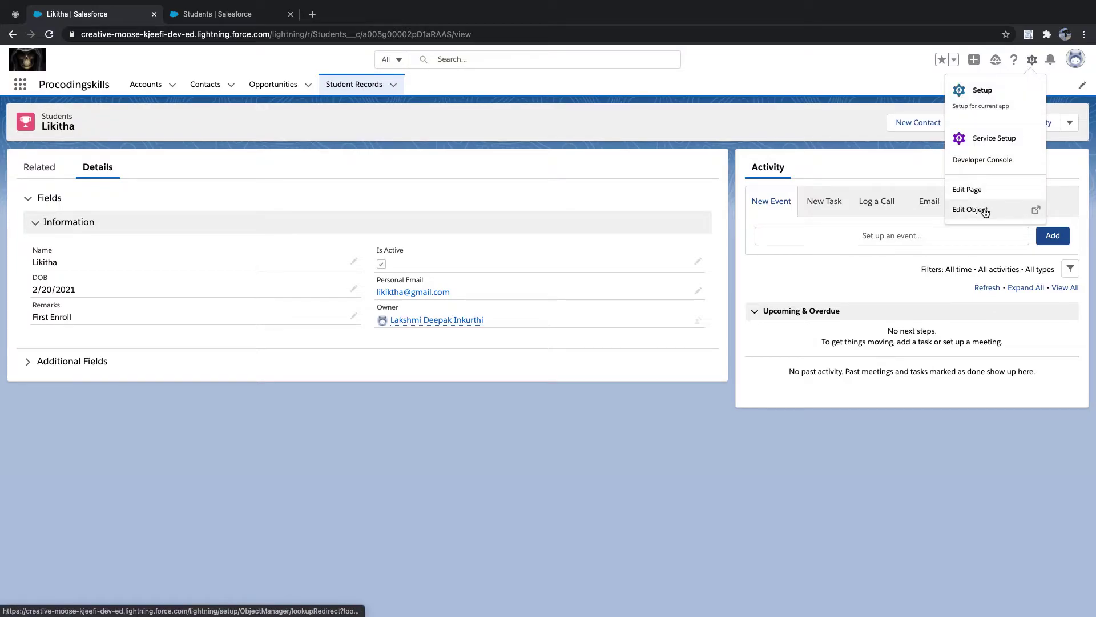
left_click(984, 196)
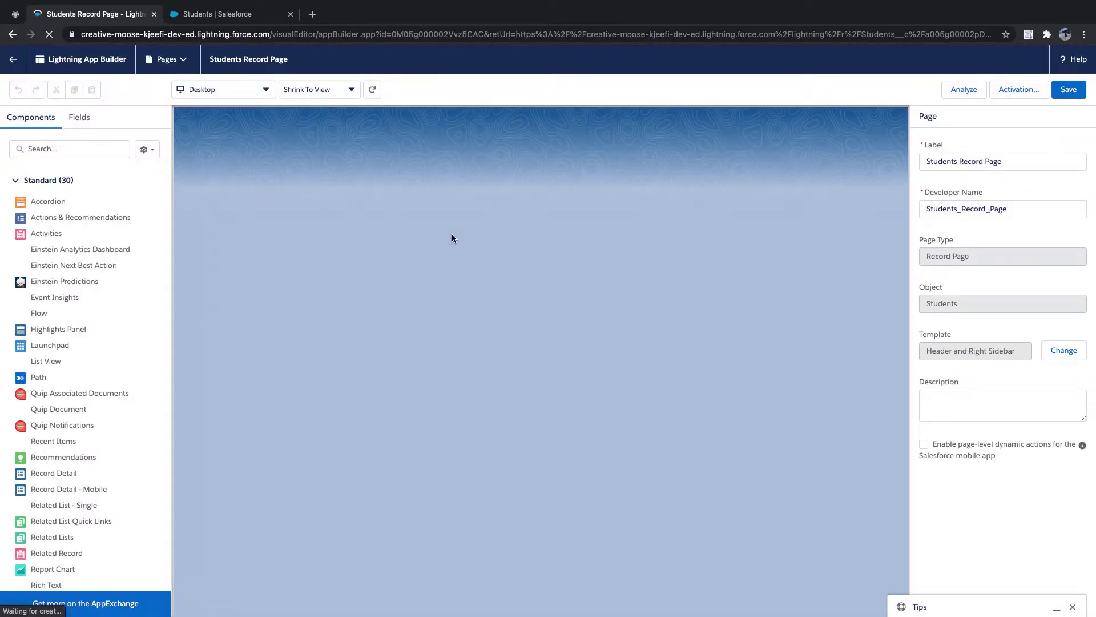
left_click(78, 120)
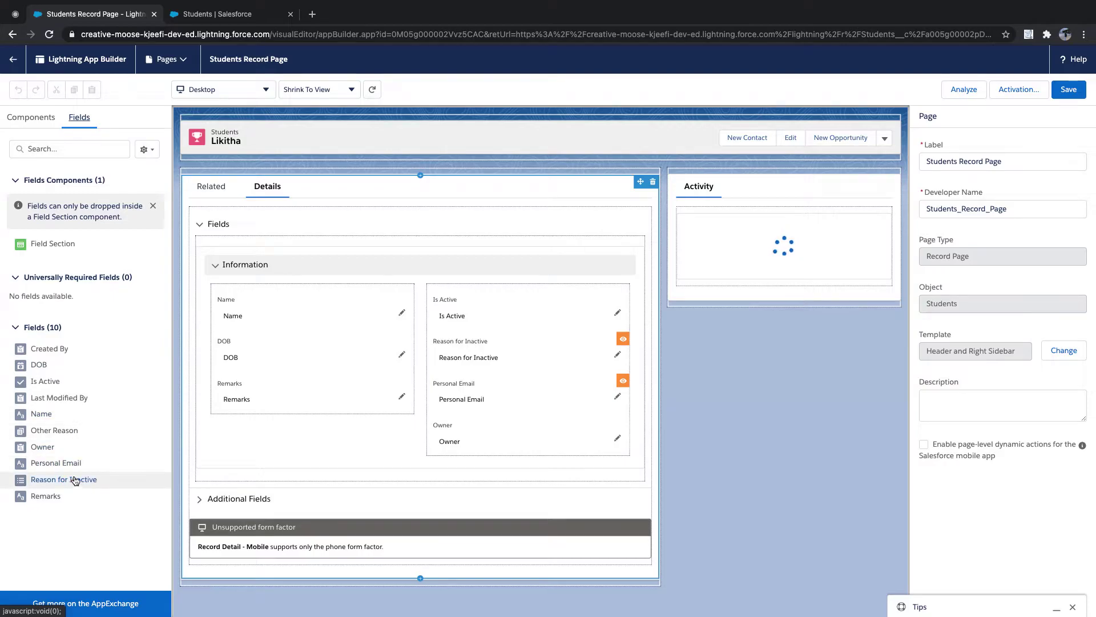
left_click_drag(62, 431, 487, 371)
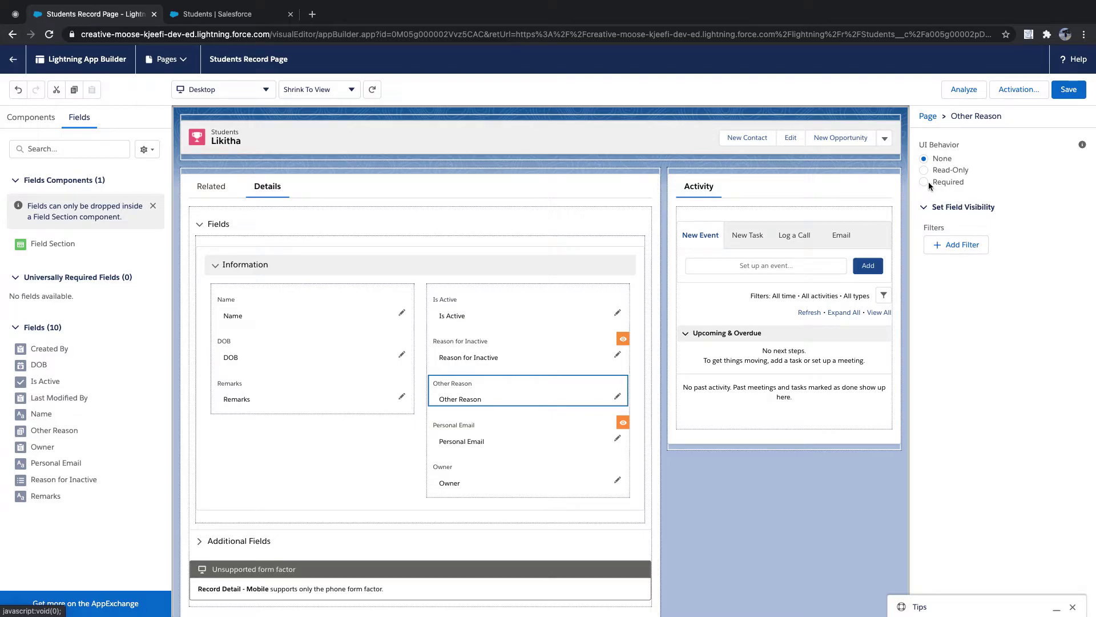
Step: Add a visibility filter to the Other Reason field using Reason for Inactive with the Not Equal operator
left_click(957, 245)
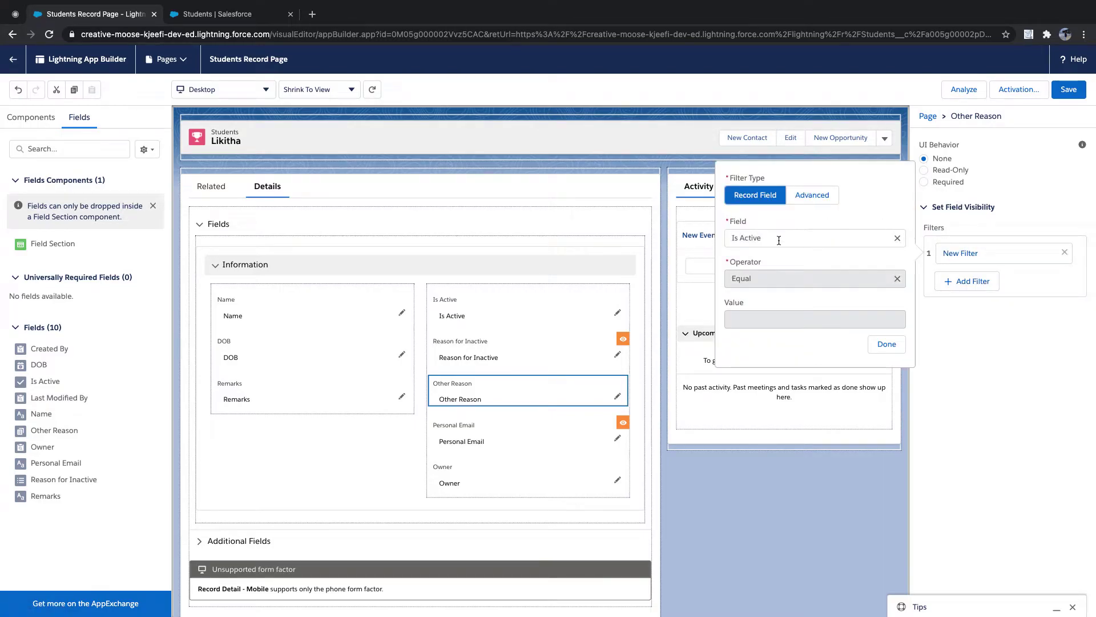
left_click(778, 237)
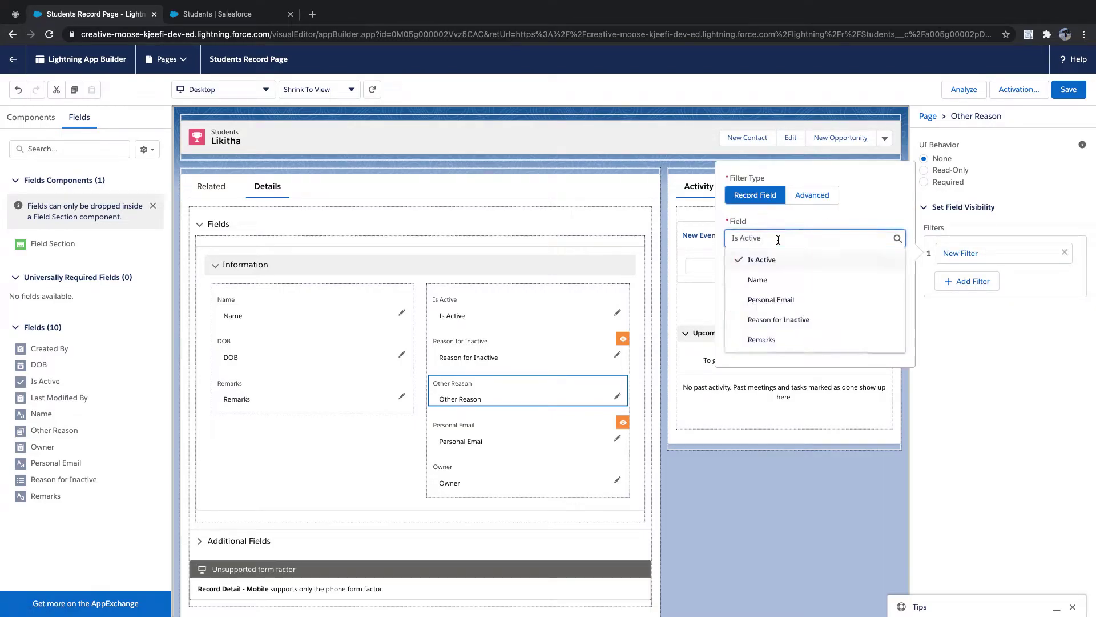
left_click(787, 321)
left_click(780, 282)
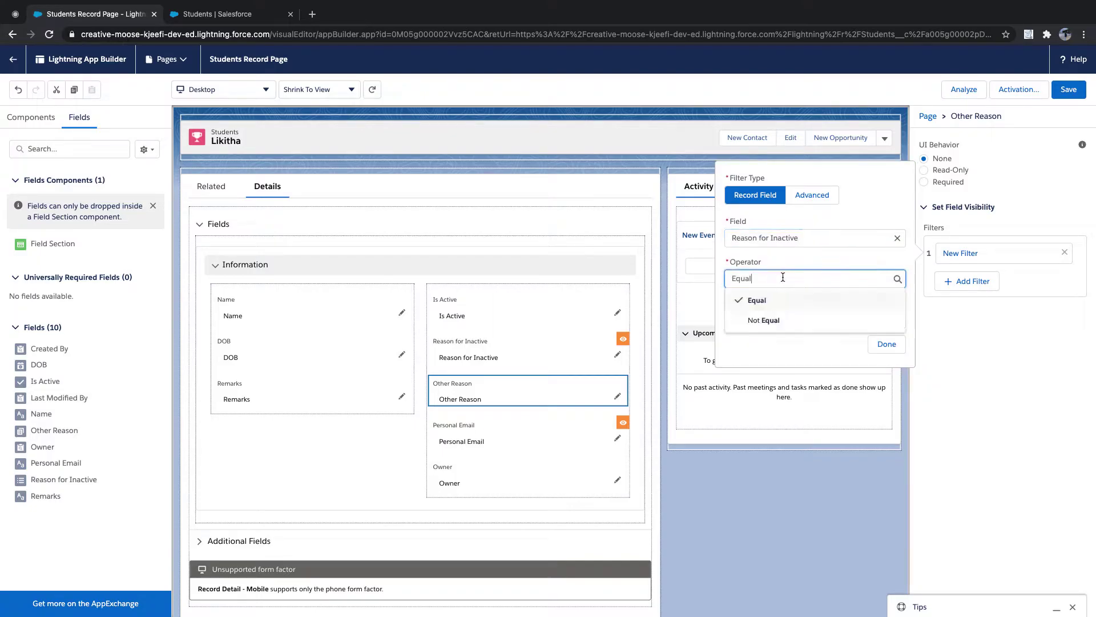
left_click(775, 319)
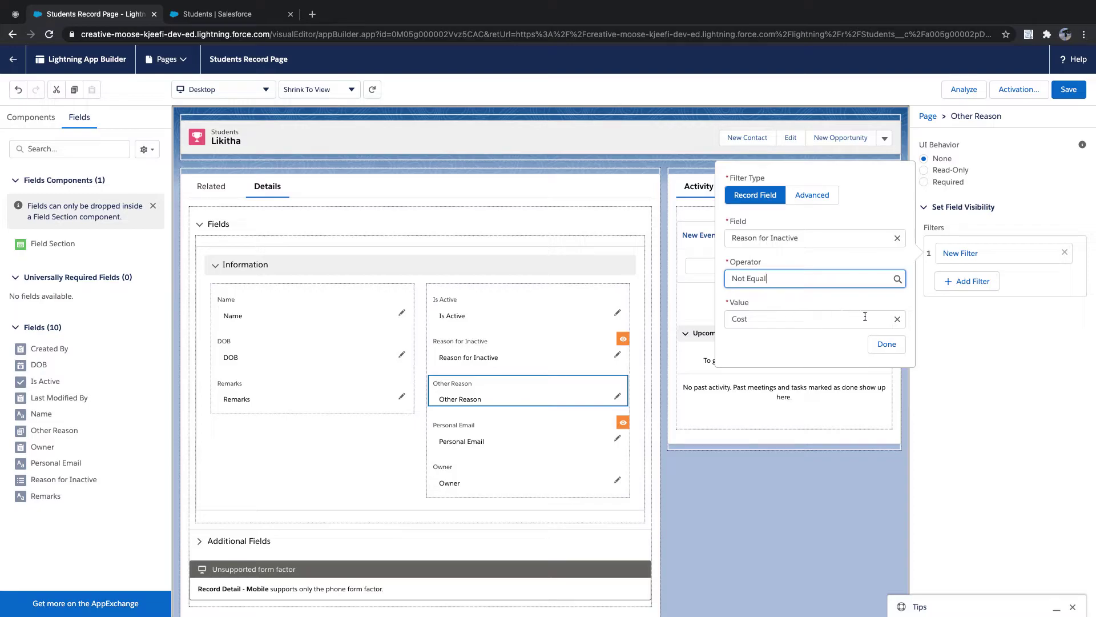
Step: Try to complete the visibility filter with its value left blank
left_click(897, 319)
left_click(870, 294)
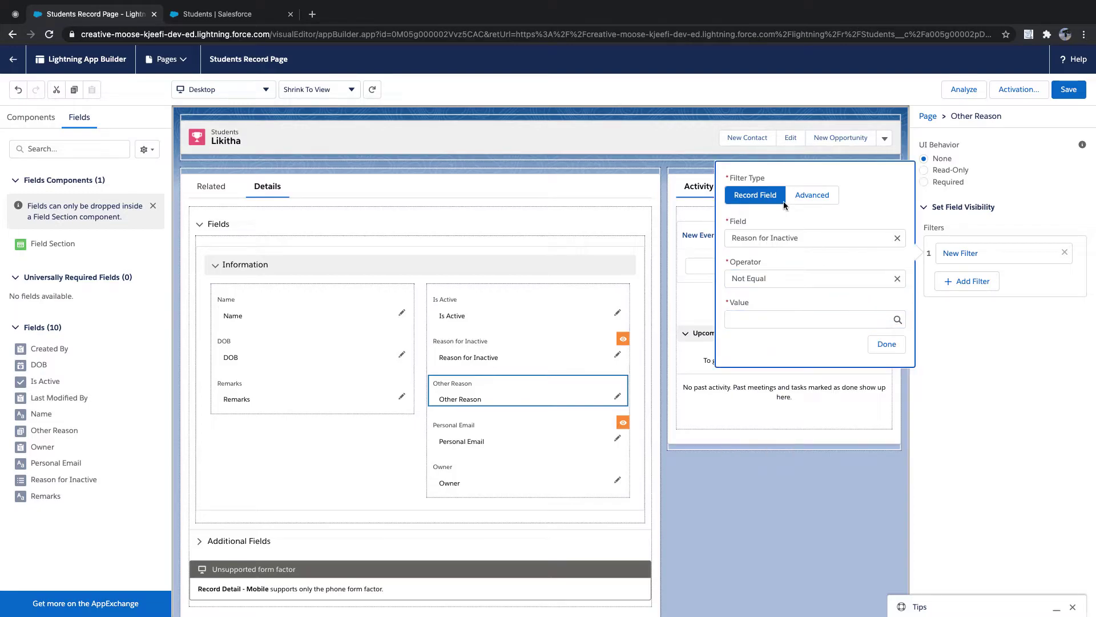
left_click(889, 345)
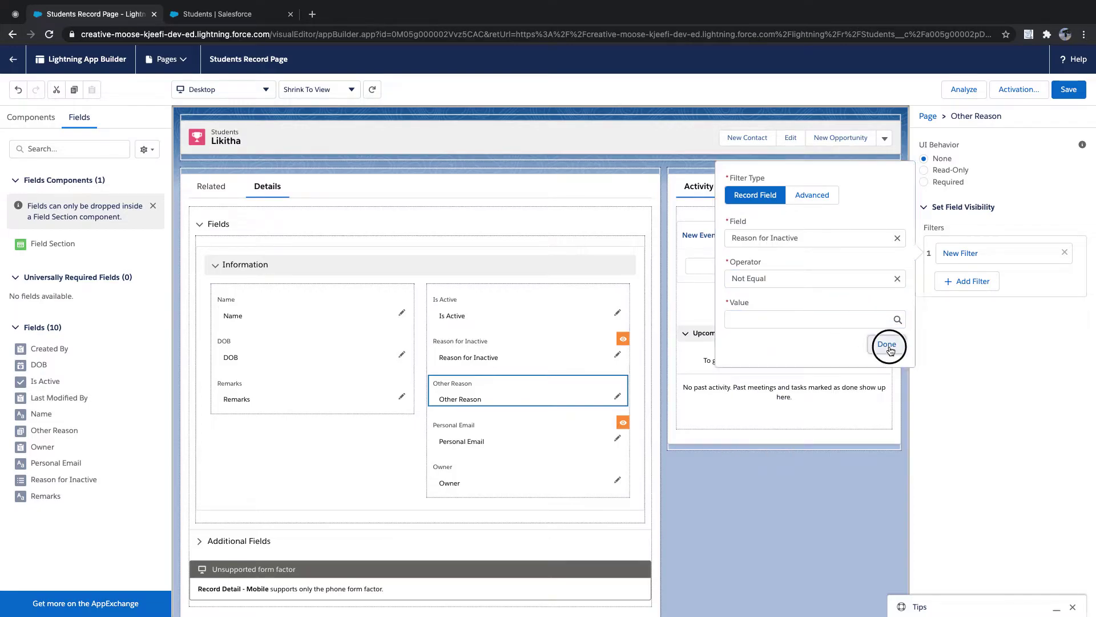
left_click(800, 317)
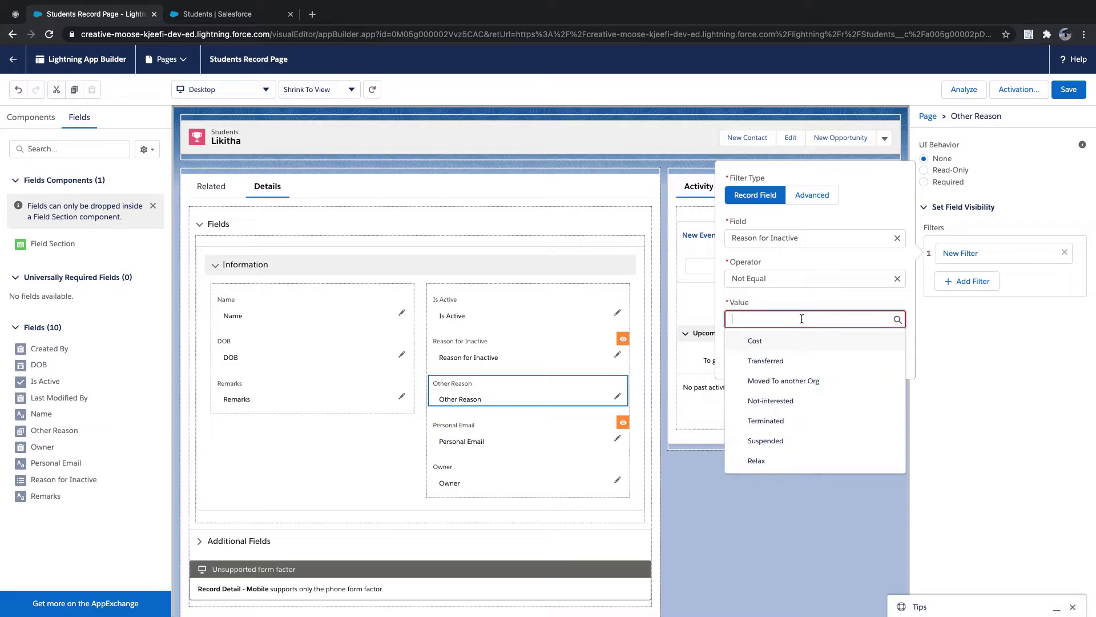
left_click(795, 294)
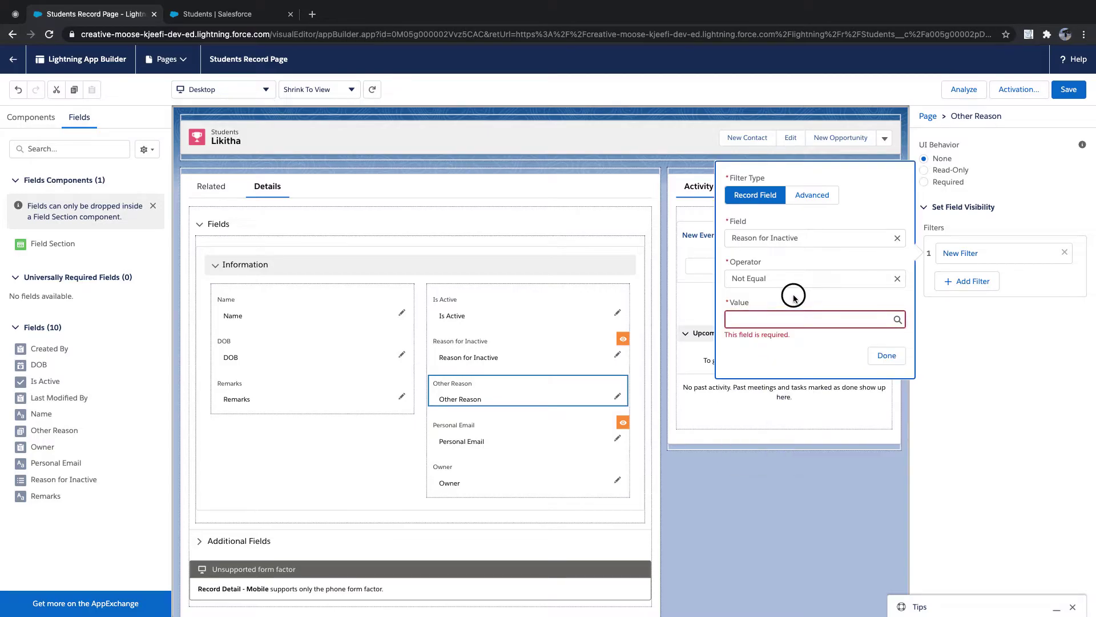
Step: Switch the filter type to Advanced and choose the record's Reason for Inactive as the filter field
left_click(812, 195)
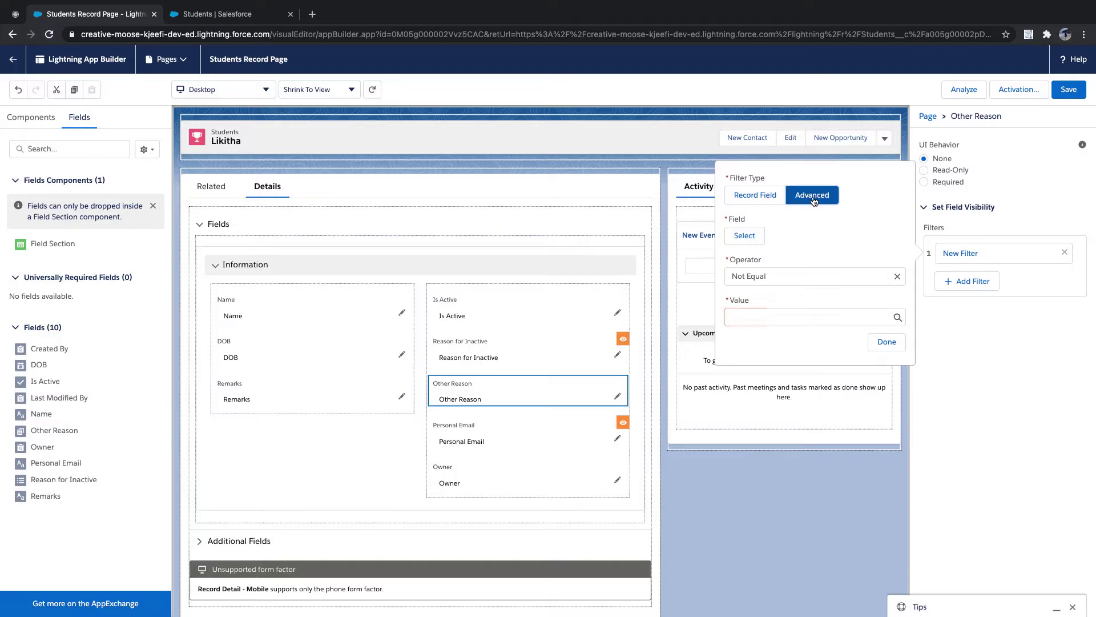
left_click(753, 243)
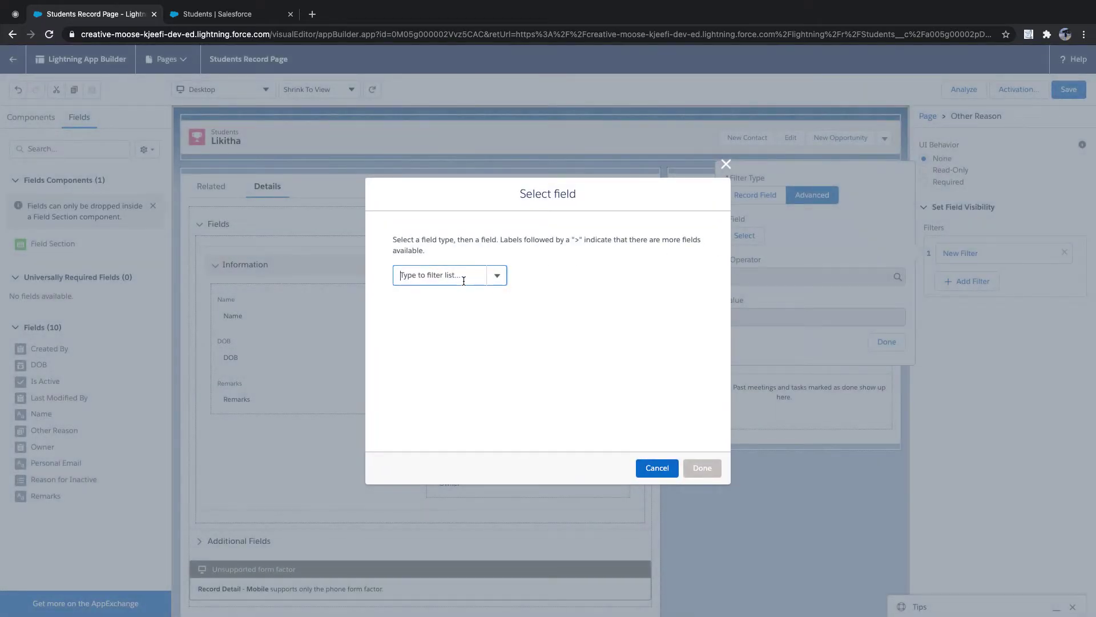
left_click(464, 275)
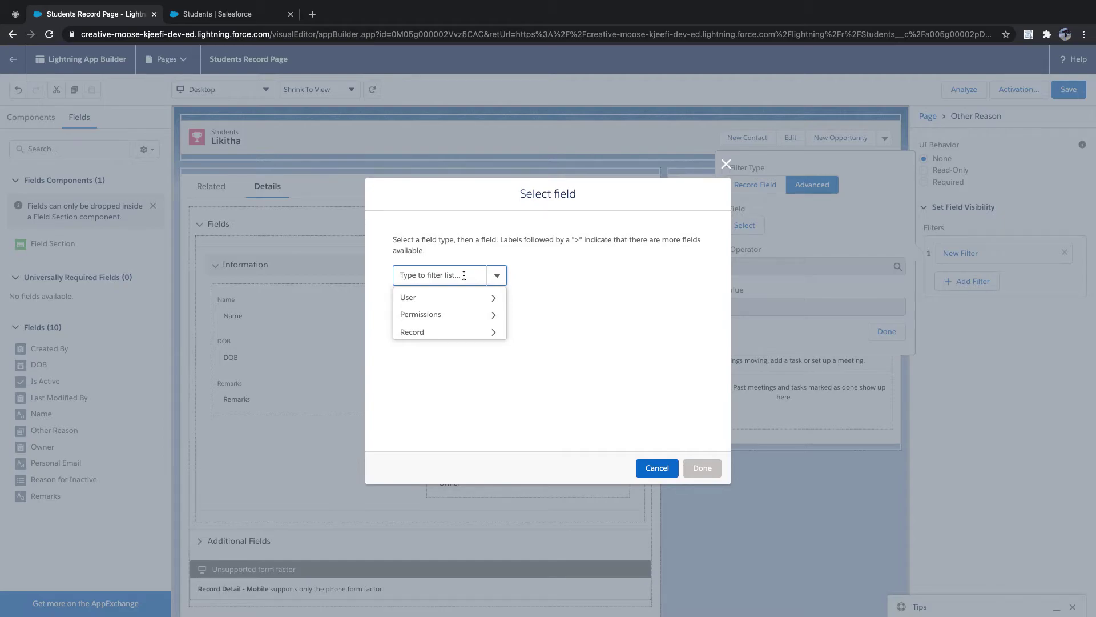
left_click(494, 330)
left_click(534, 280)
left_click(494, 386)
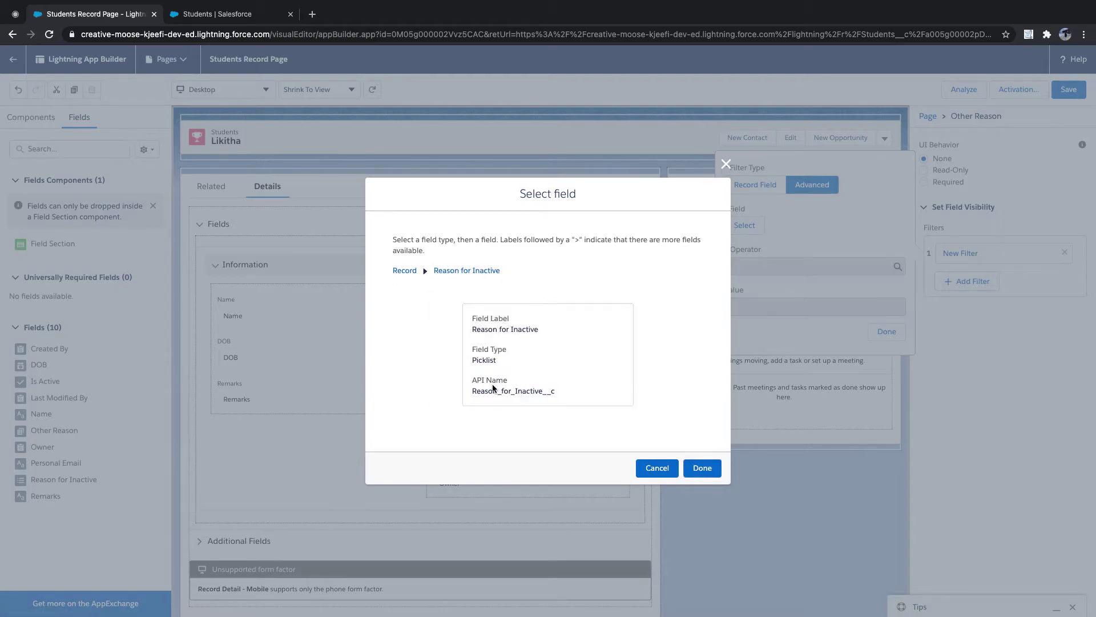
left_click(701, 468)
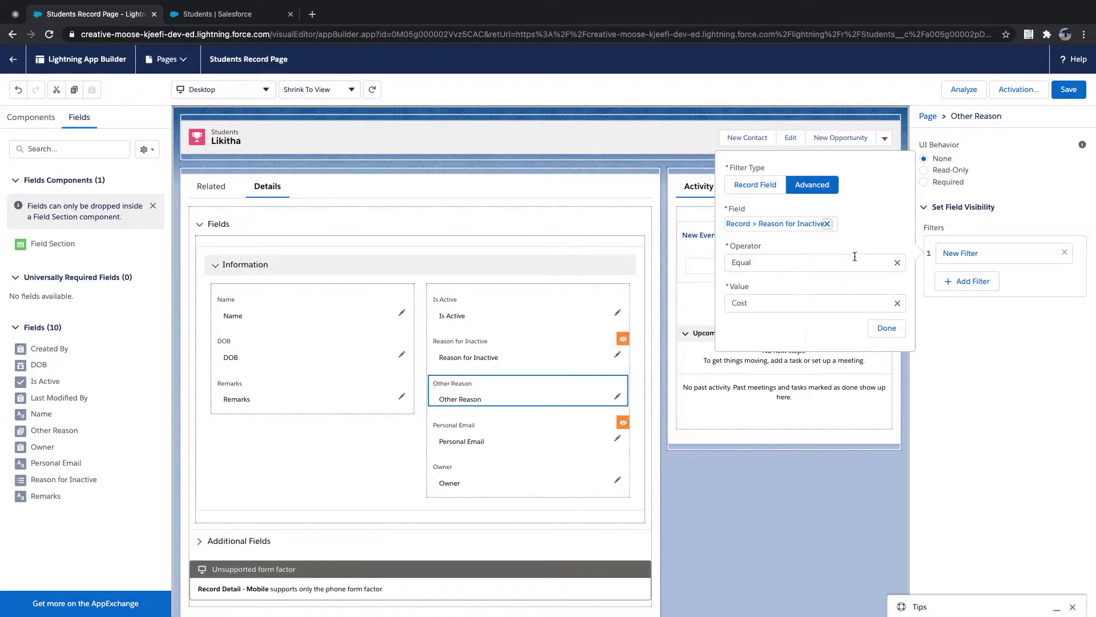
Step: Set the visibility filter's operator to Not Equal and try to find a null option for its value
left_click(898, 264)
left_click(794, 304)
left_click(786, 303)
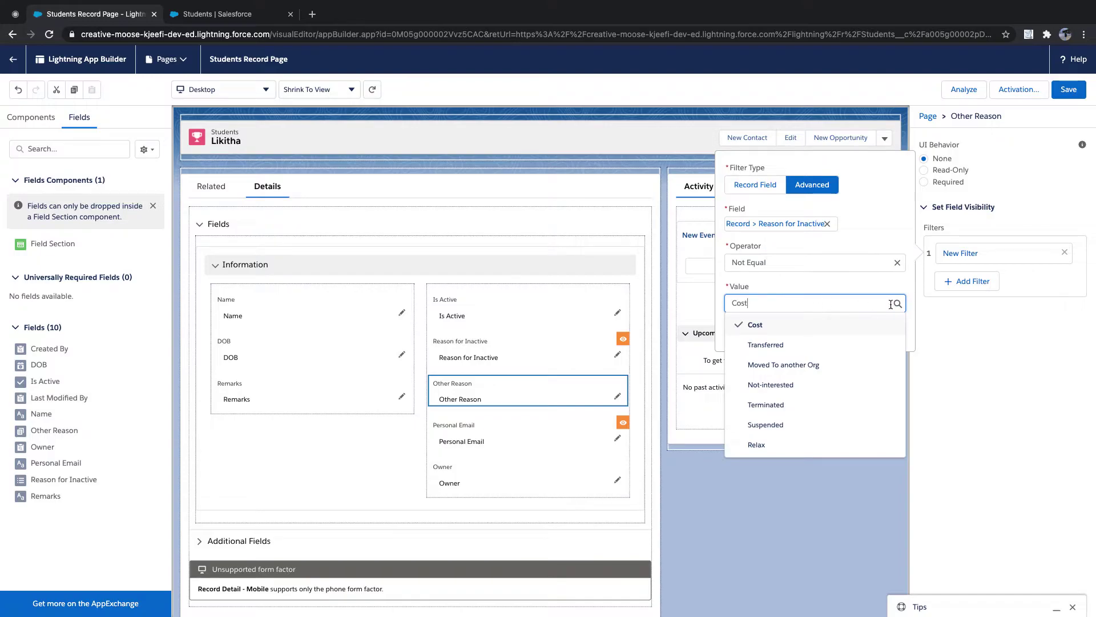
key("BackSpace")
key("BackSpace")
key("BackSpace")
key("BackSpace")
type("n")
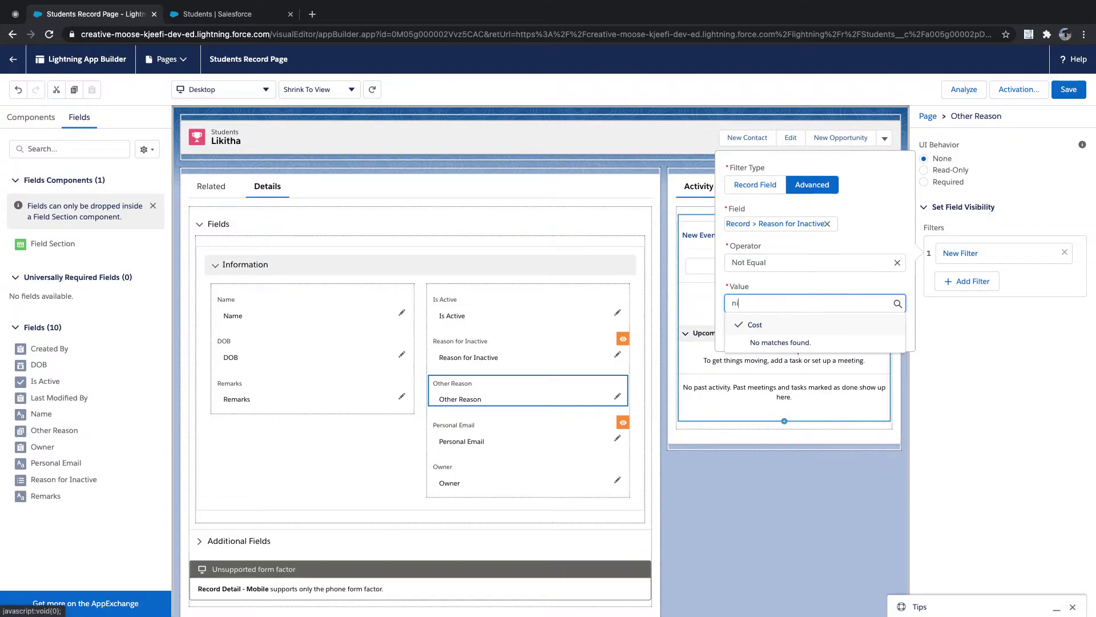
type("ul")
key("BackSpace")
key("BackSpace")
key("BackSpace")
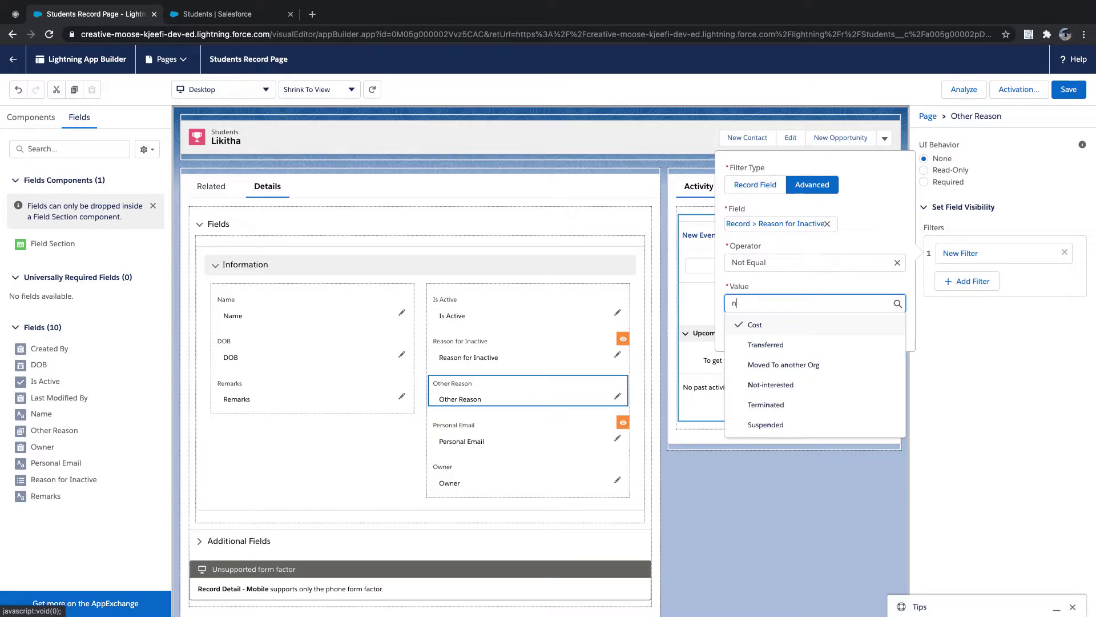
left_click(775, 279)
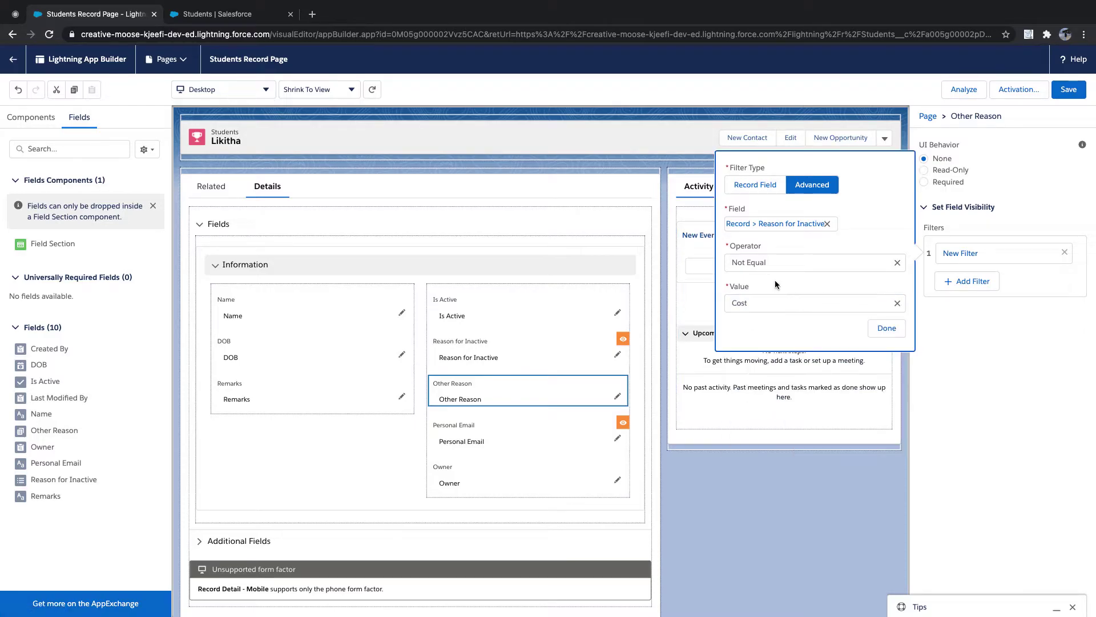
Step: Clear Cost from the filter value and try to complete the filter with the value empty
left_click(897, 304)
left_click(851, 284)
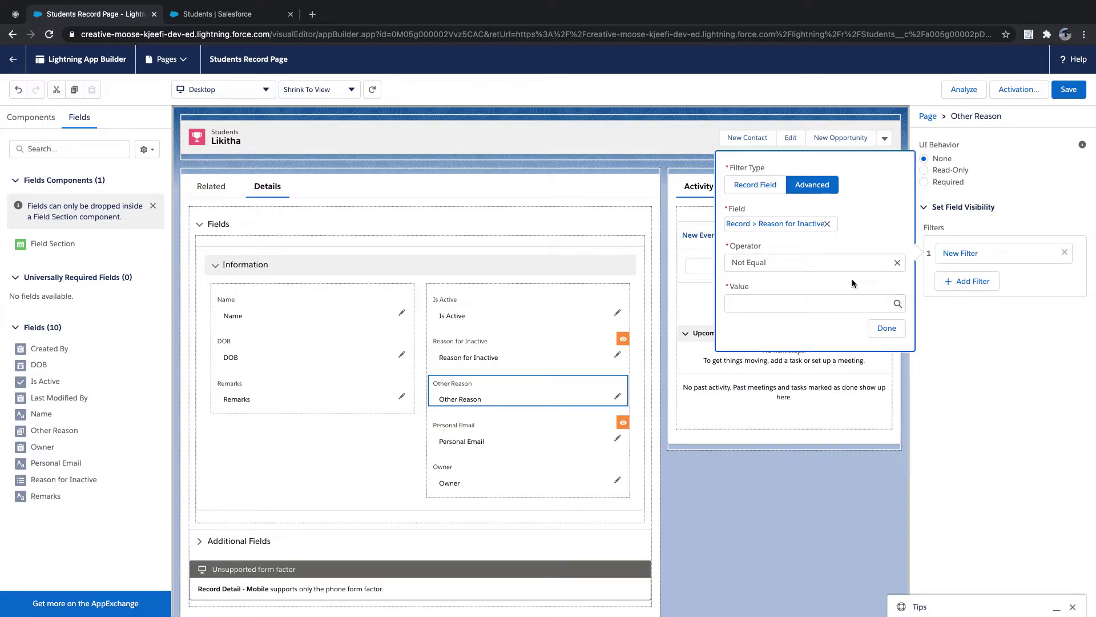
left_click(885, 338)
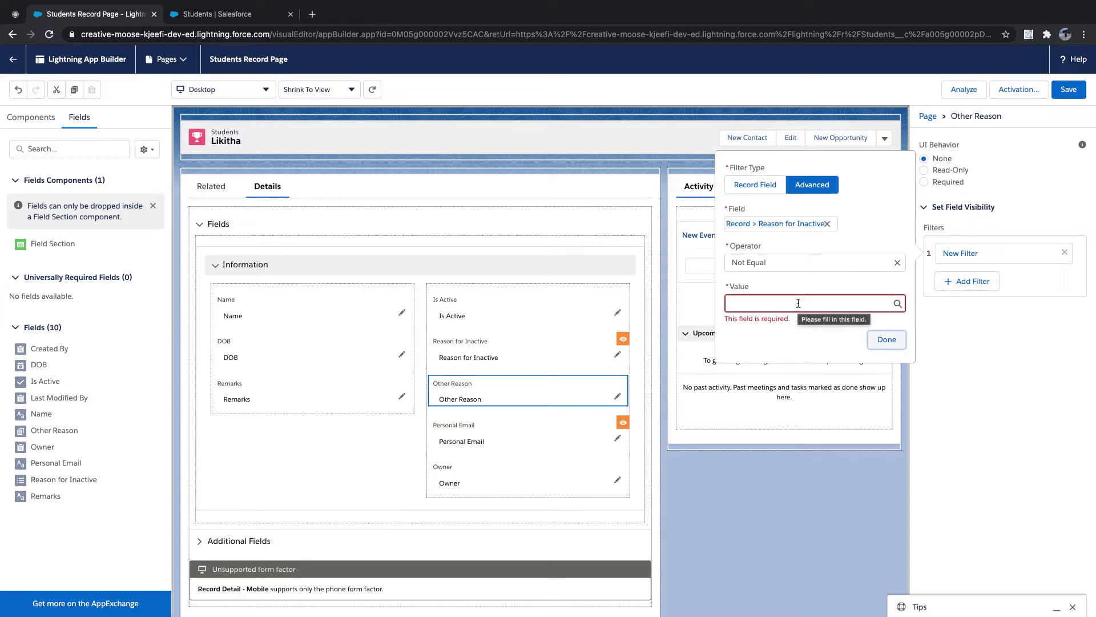
Step: Replace the visibility filter's field with the record's Is Active field
left_click(827, 223)
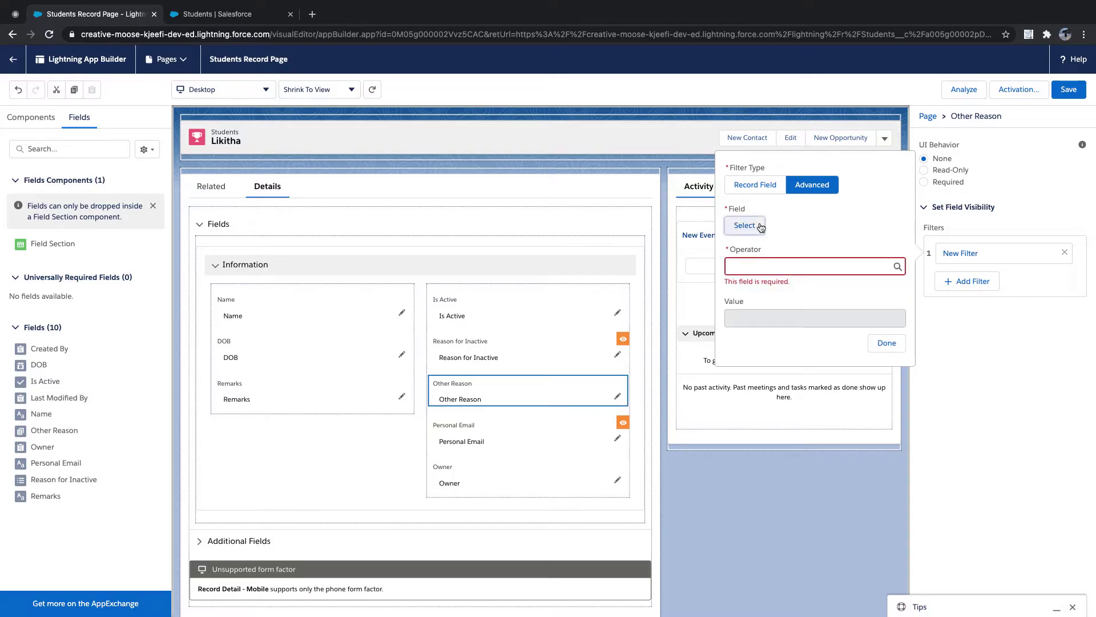
left_click(761, 227)
left_click(496, 276)
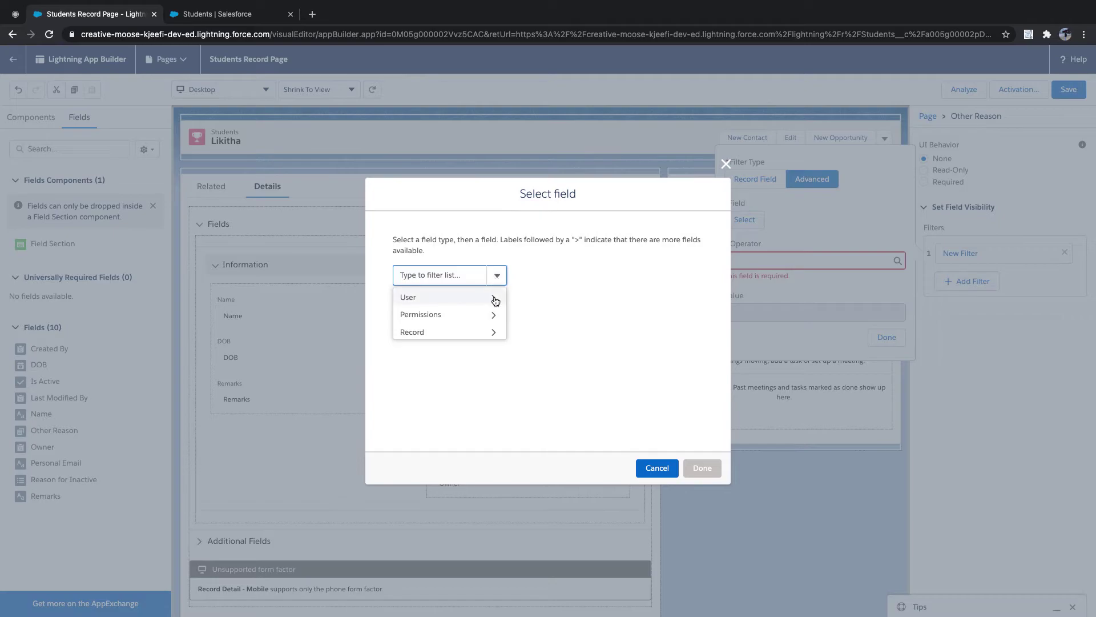
left_click(494, 297)
left_click(415, 277)
left_click(491, 332)
left_click(538, 276)
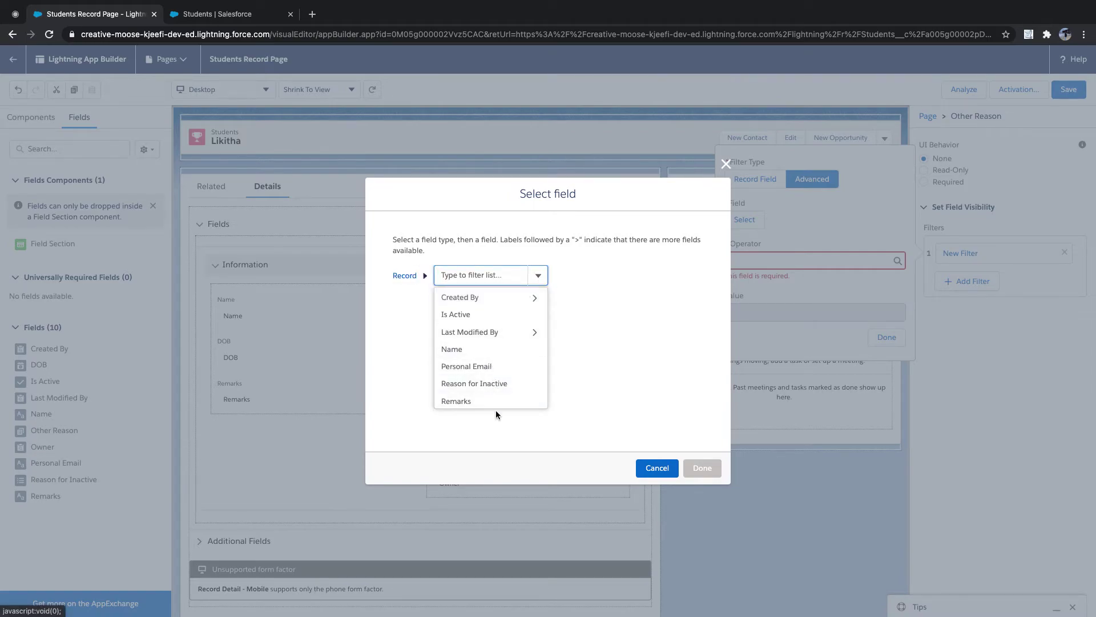
left_click(507, 322)
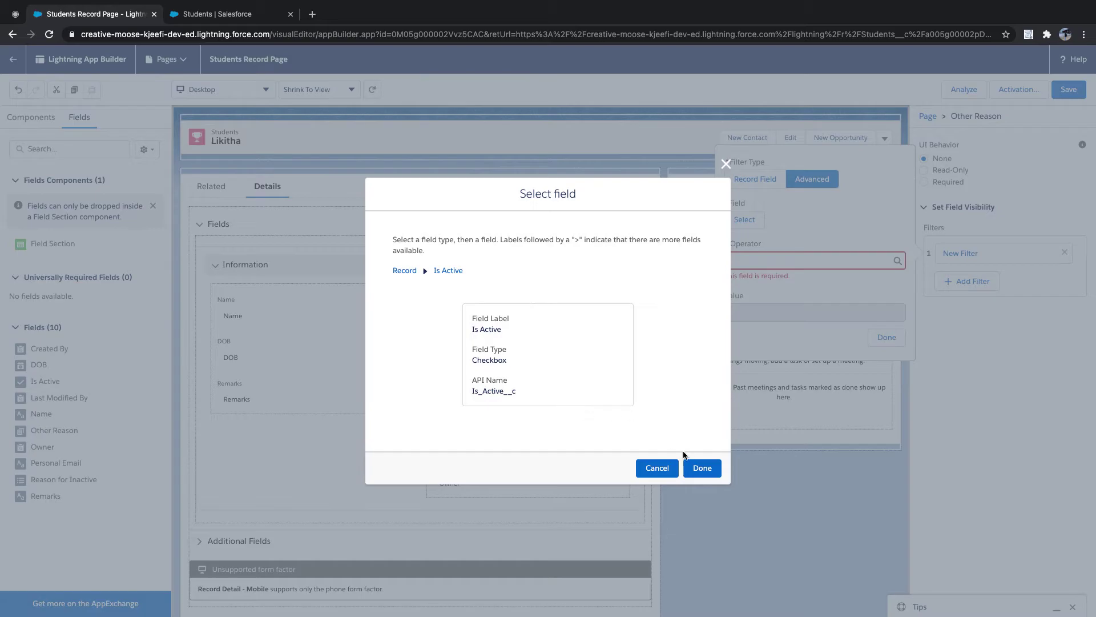
left_click(702, 467)
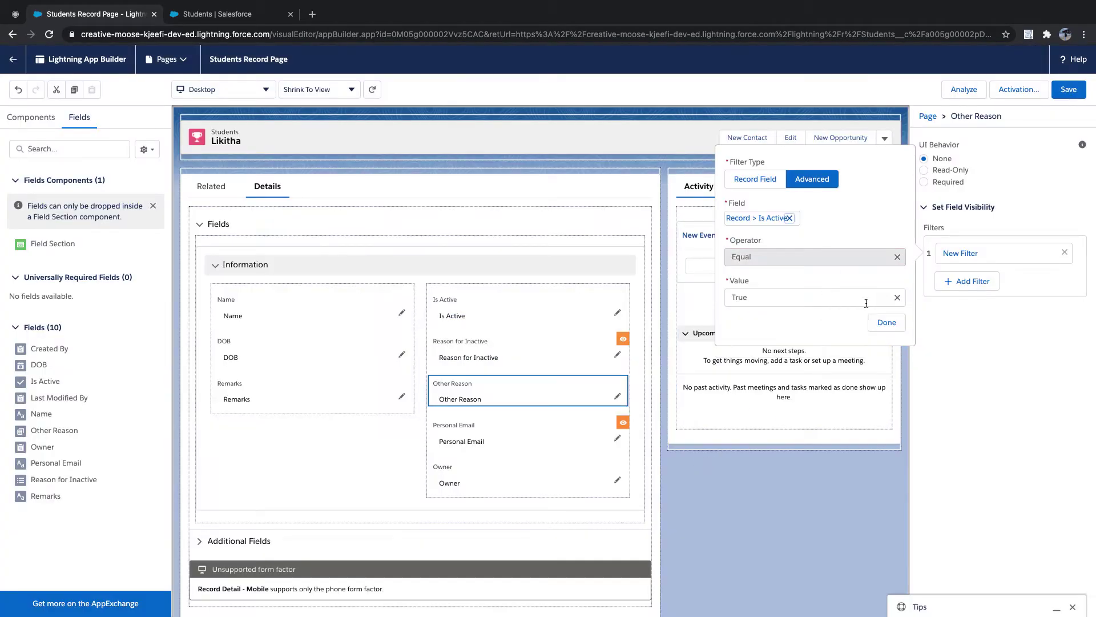
Step: Set the Is Active filter value to False, complete the filter and save the record page
left_click(765, 309)
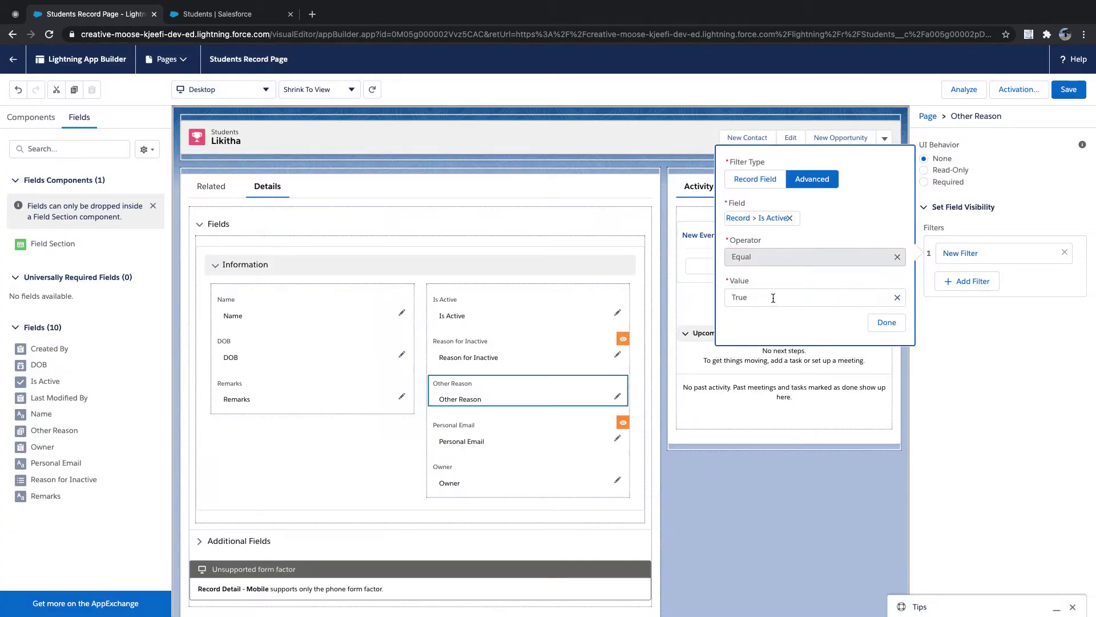
left_click(897, 298)
left_click(759, 339)
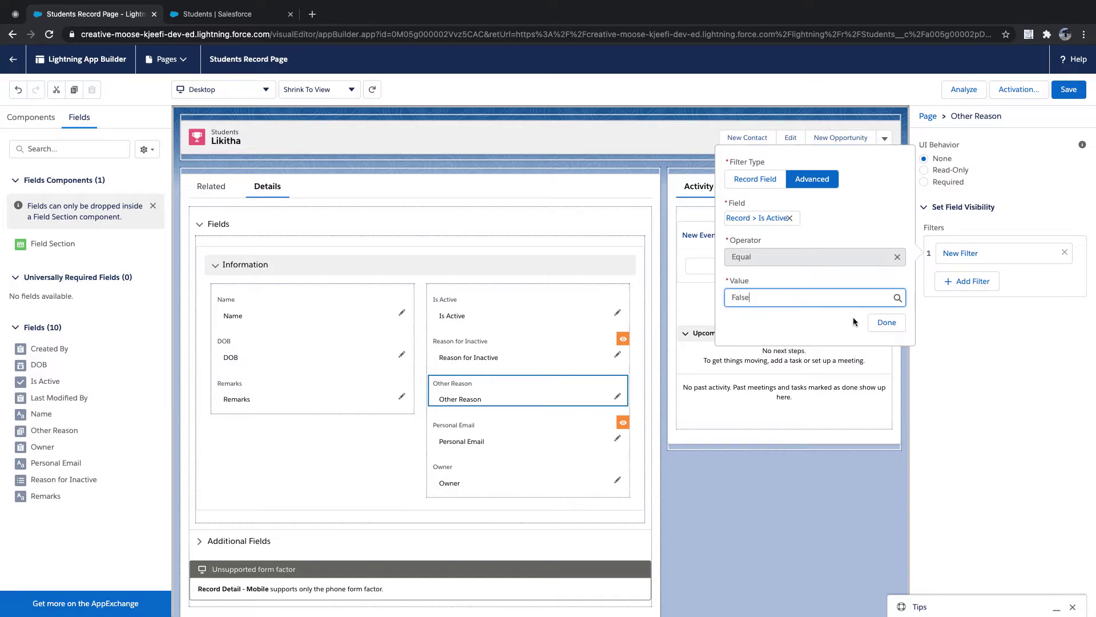
left_click(892, 321)
left_click(1066, 89)
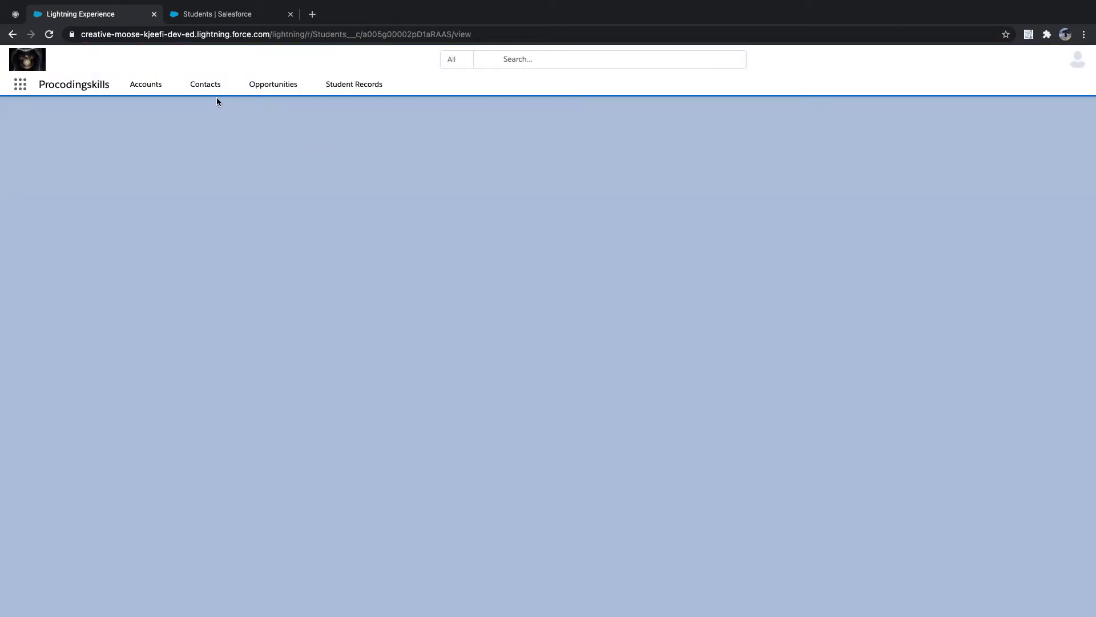
Step: Open the student's record from Student Records and uncheck Is Active to test the visibility of Other Reason
left_click(347, 85)
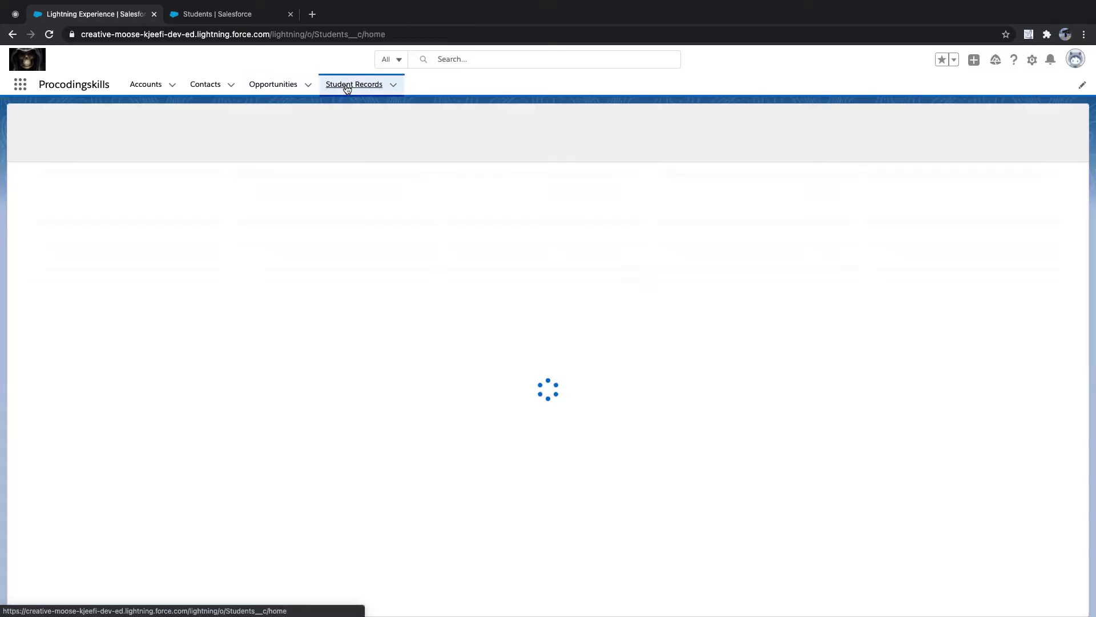
left_click(76, 187)
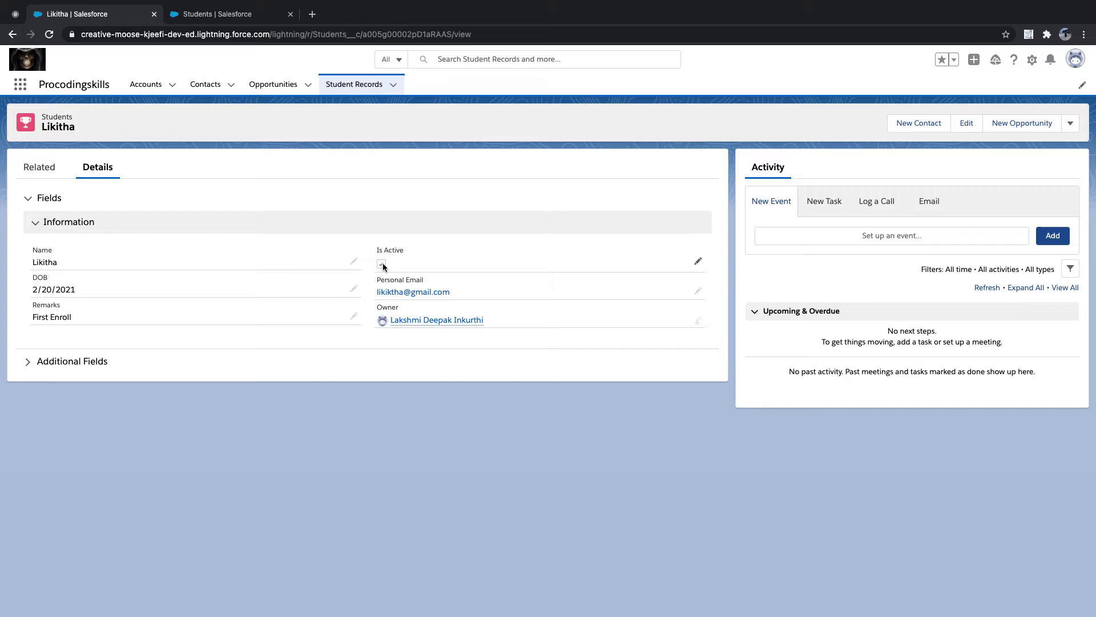
left_click(381, 265)
left_click(414, 301)
left_click(416, 296)
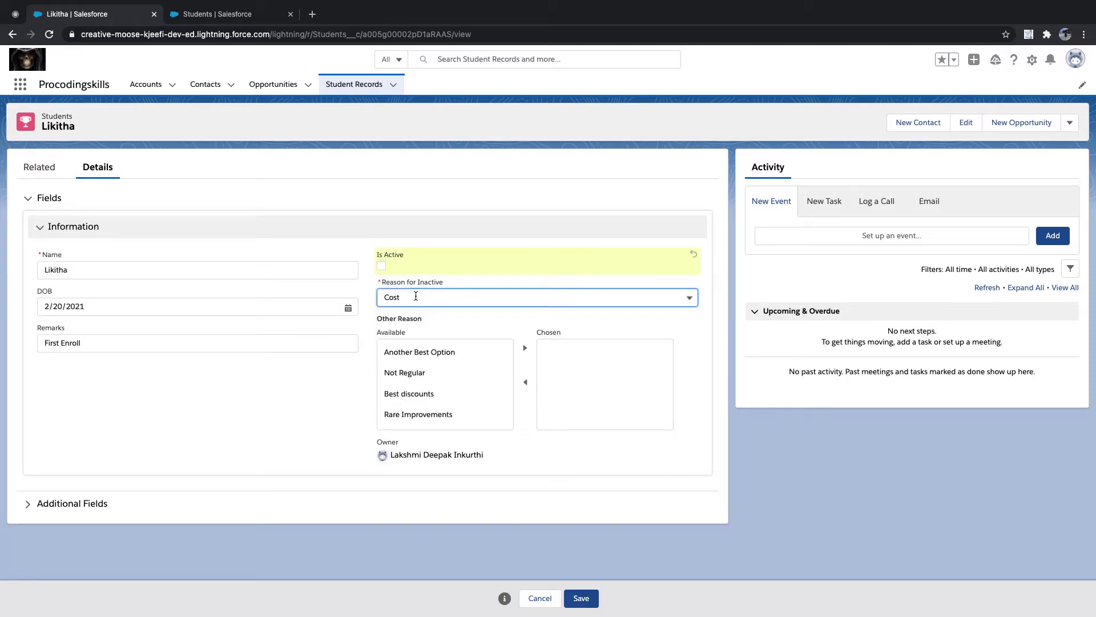
Step: Review the available Other Reason options while Reason for Inactive is Cost
scroll(423, 392, "down", 2)
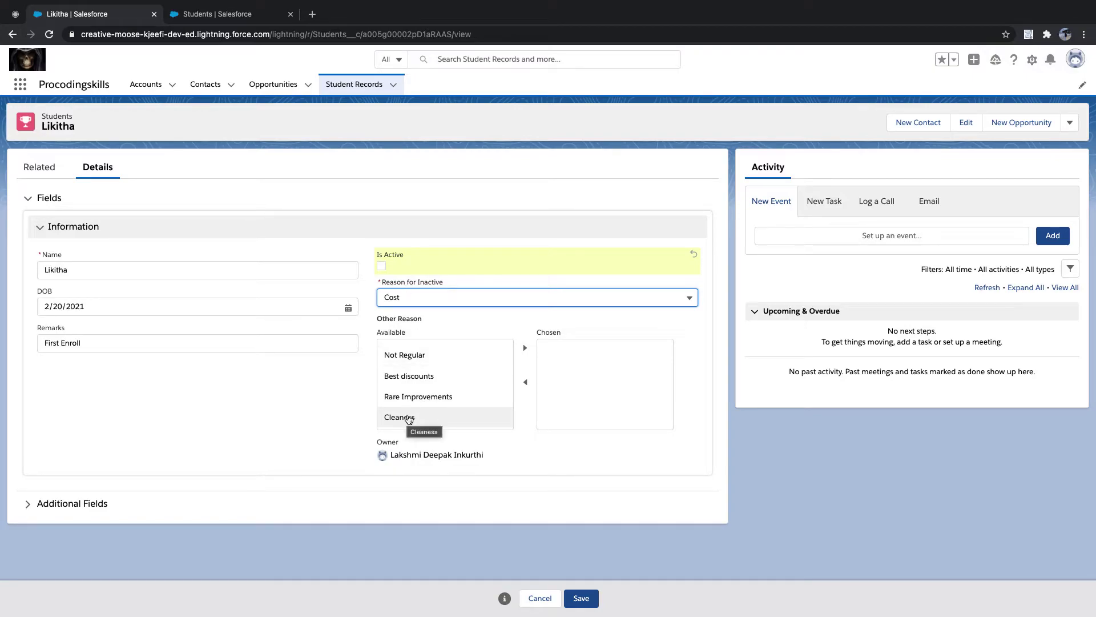
scroll(409, 420, "up", 1)
scroll(412, 380, "down", 1)
scroll(414, 382, "up", 1)
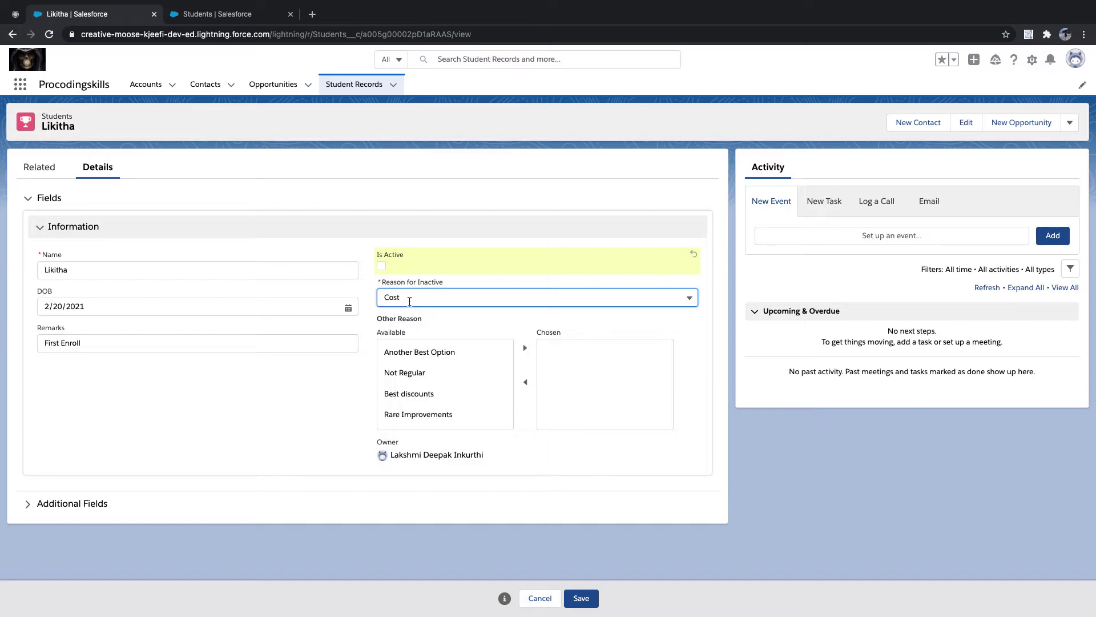
scroll(417, 399, "down", 1)
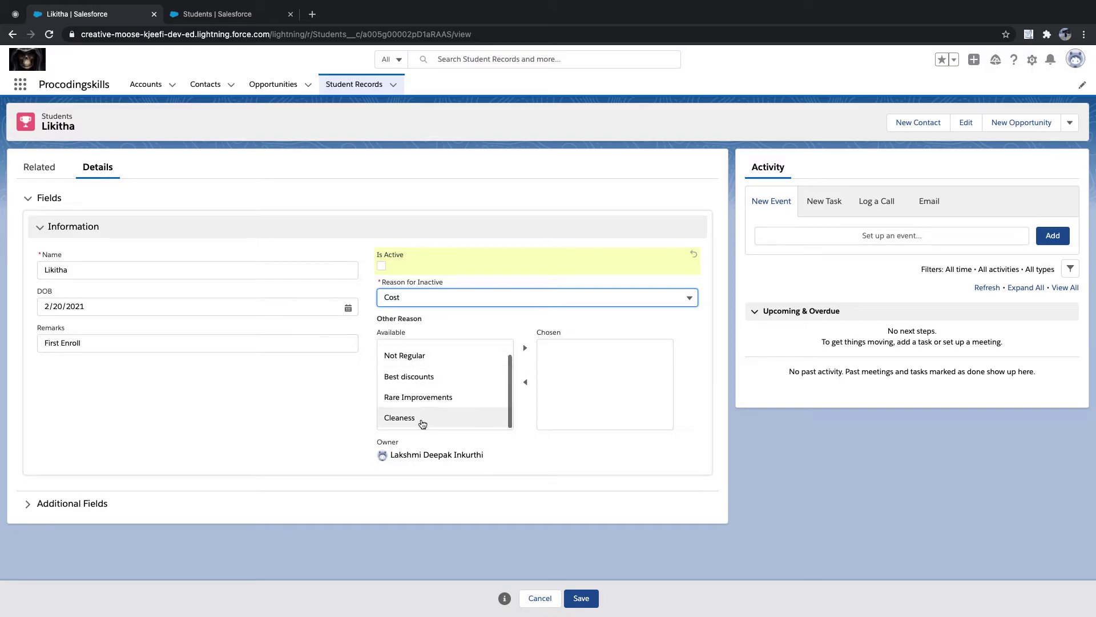
scroll(419, 408, "up", 1)
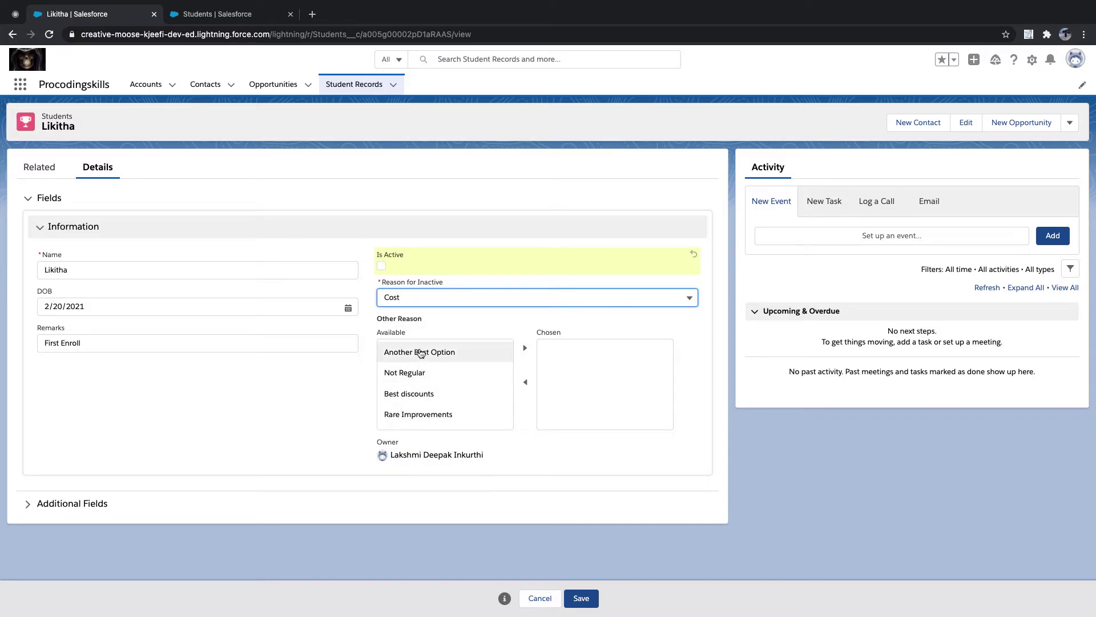
Step: Open the field dependencies of the Students object in Setup and start a new dependency
left_click(237, 15)
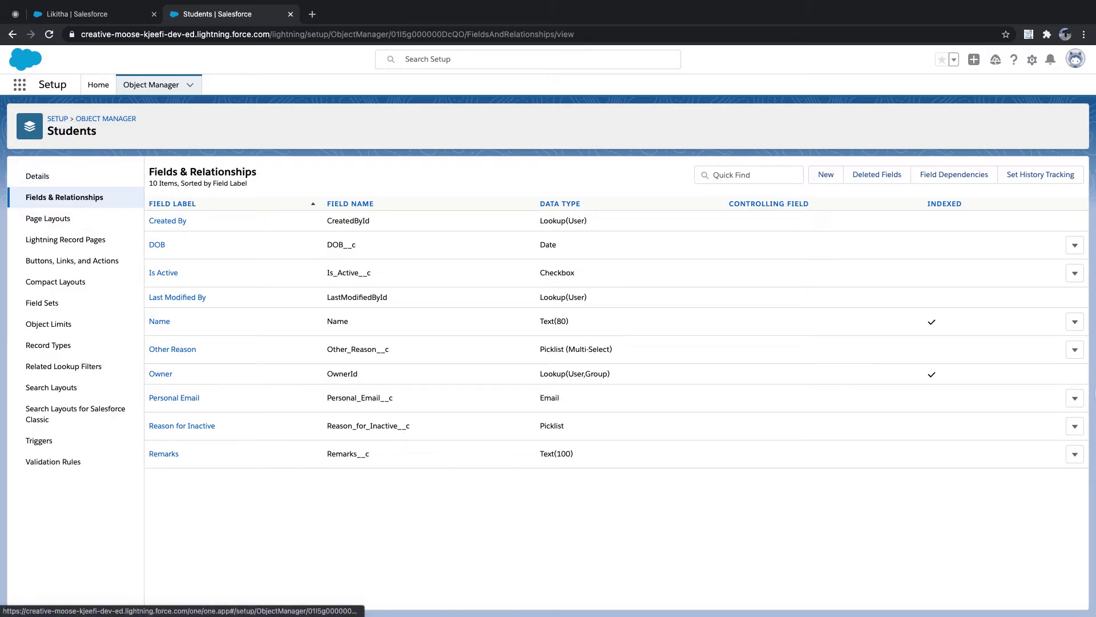
left_click(952, 177)
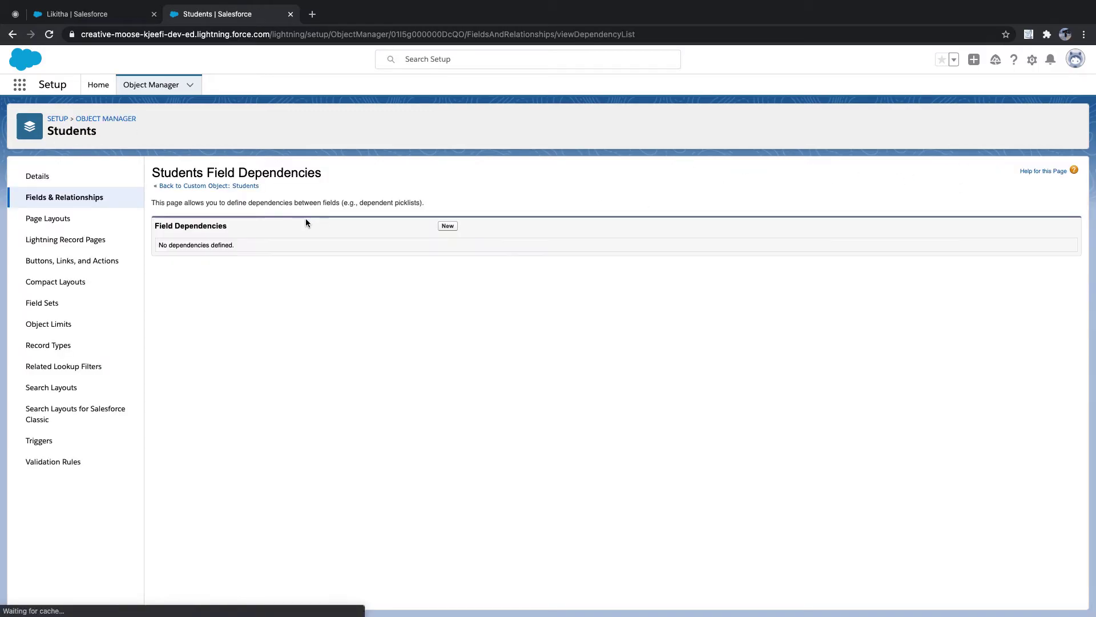
left_click(447, 228)
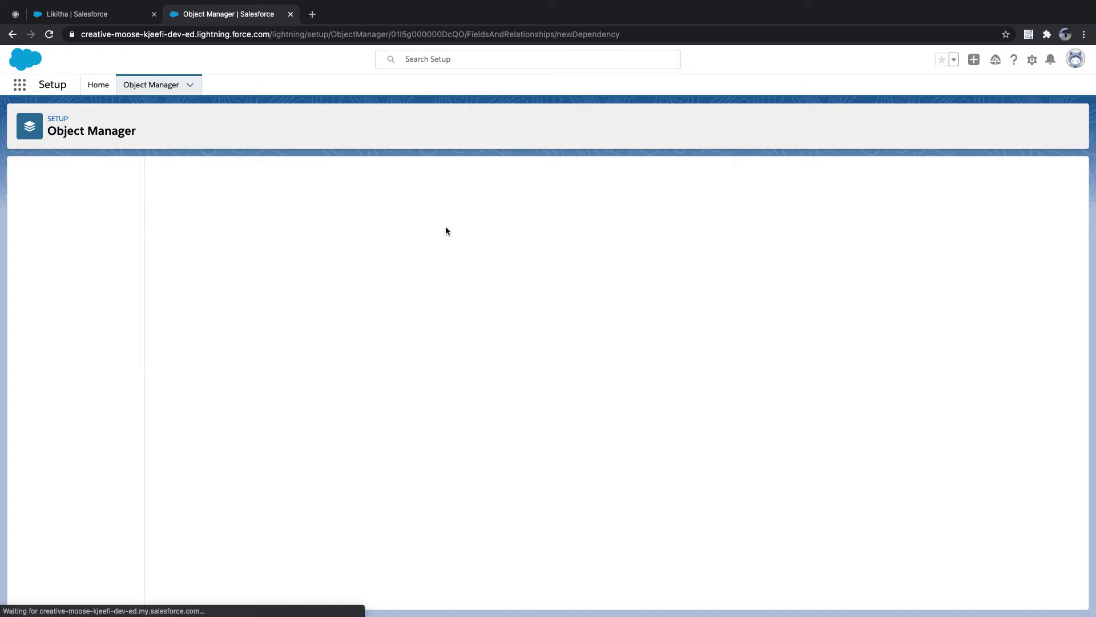
Step: Check the Reason for Inactive field on the student record and return to the new dependency form
left_click(103, 11)
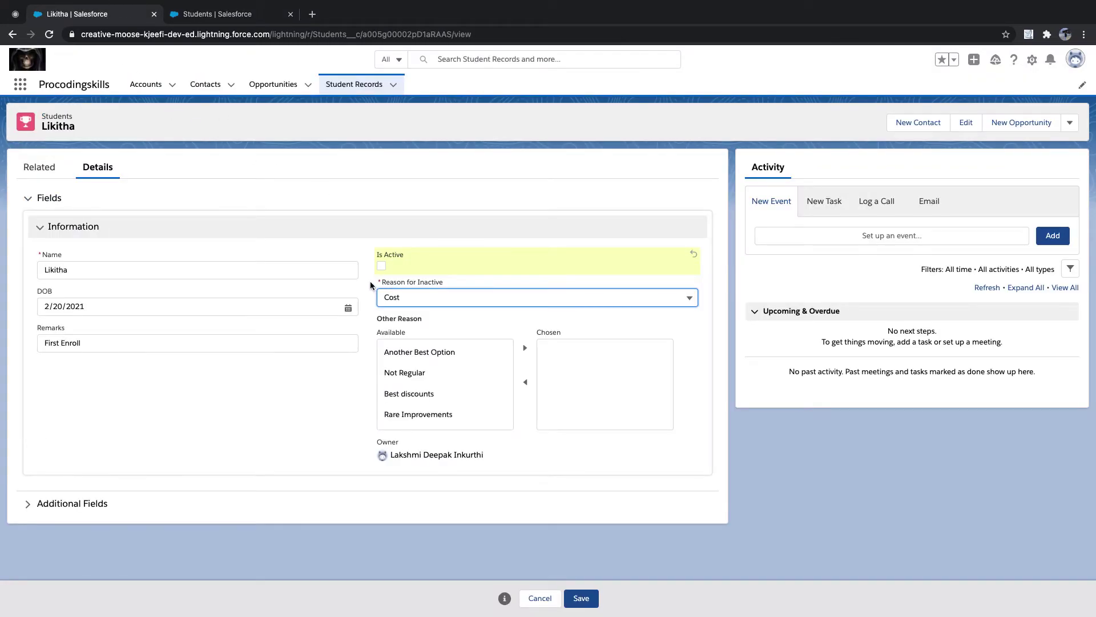
left_click_drag(371, 281, 450, 284)
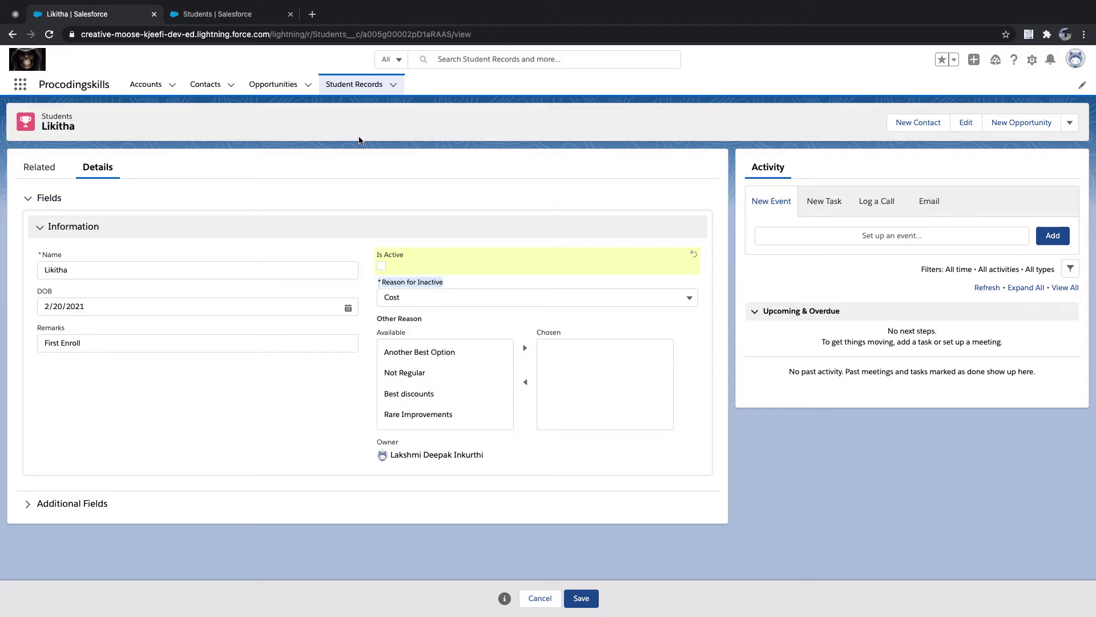
left_click(244, 16)
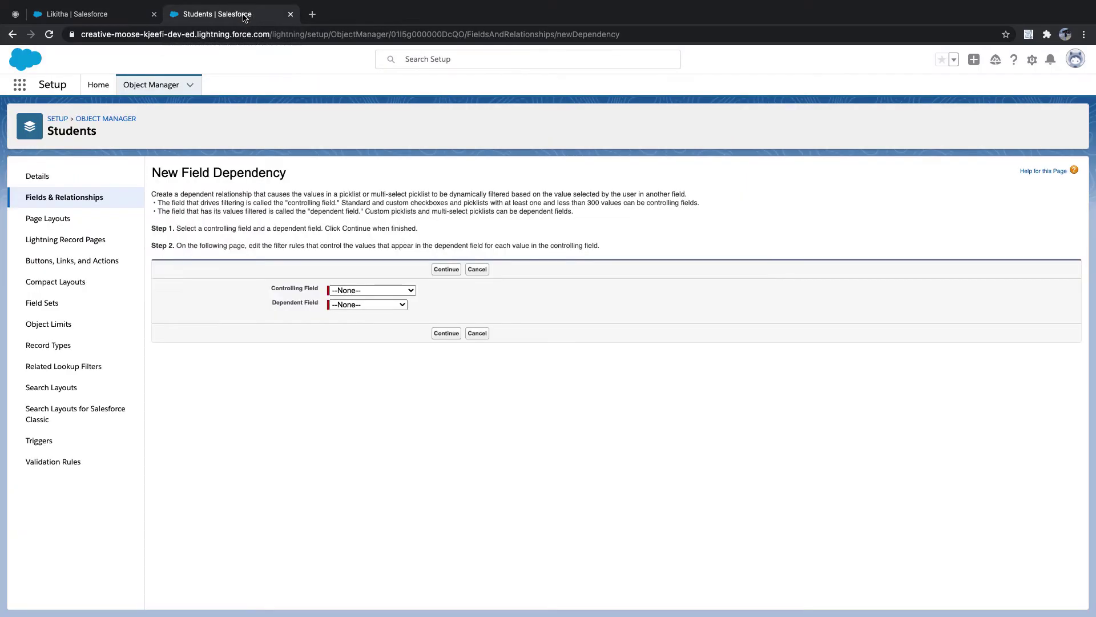
Step: Set Reason for Inactive as the controlling field and Other Reason as the dependent field, and continue to the value matrix
left_click(363, 290)
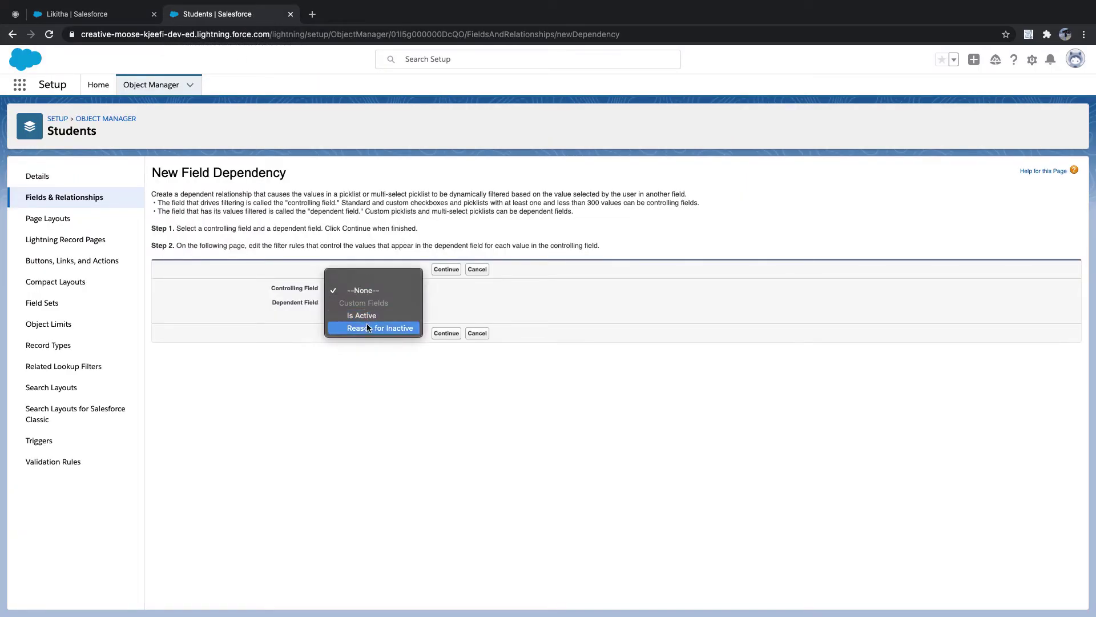
left_click(387, 330)
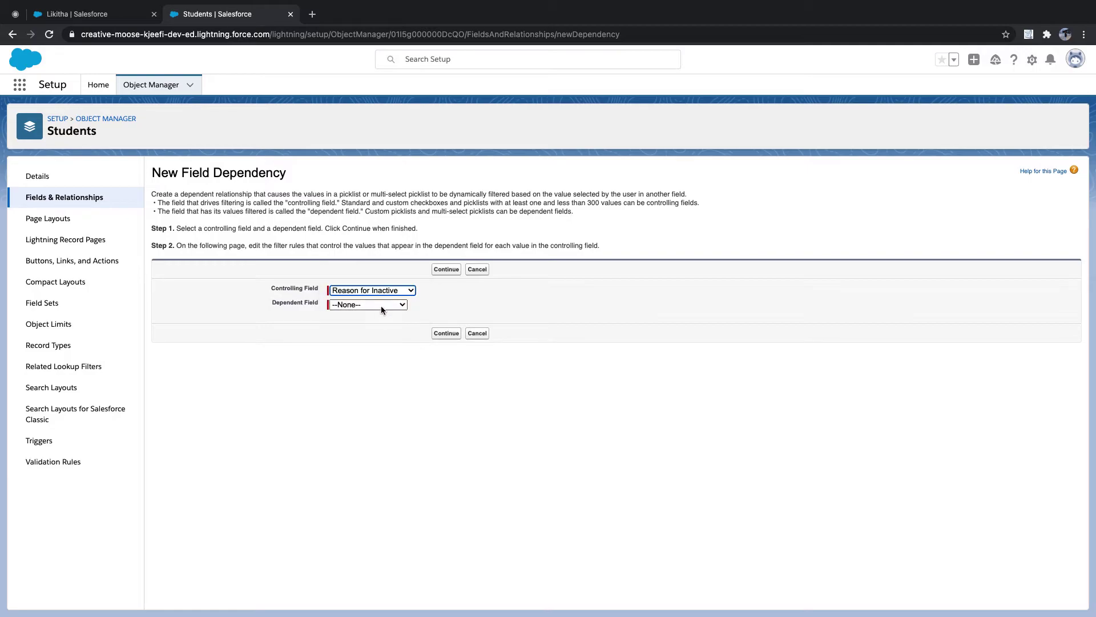
left_click(381, 305)
left_click(376, 316)
left_click(444, 270)
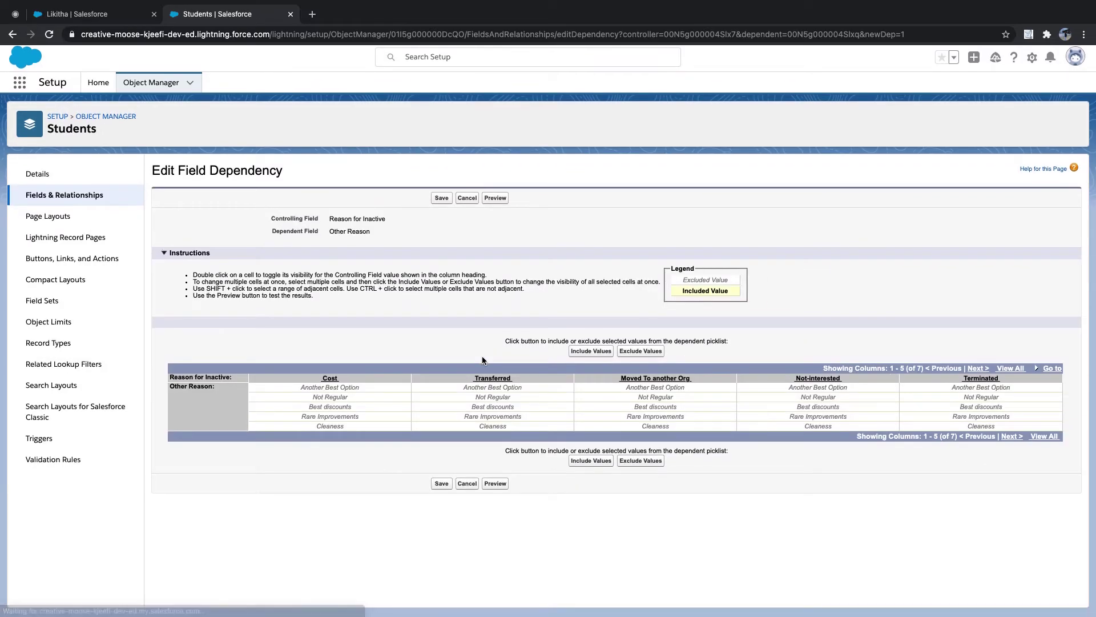
Step: Try to select the nonadjacent Another Best Option and Best discounts values together in the Cost column
left_click(334, 391)
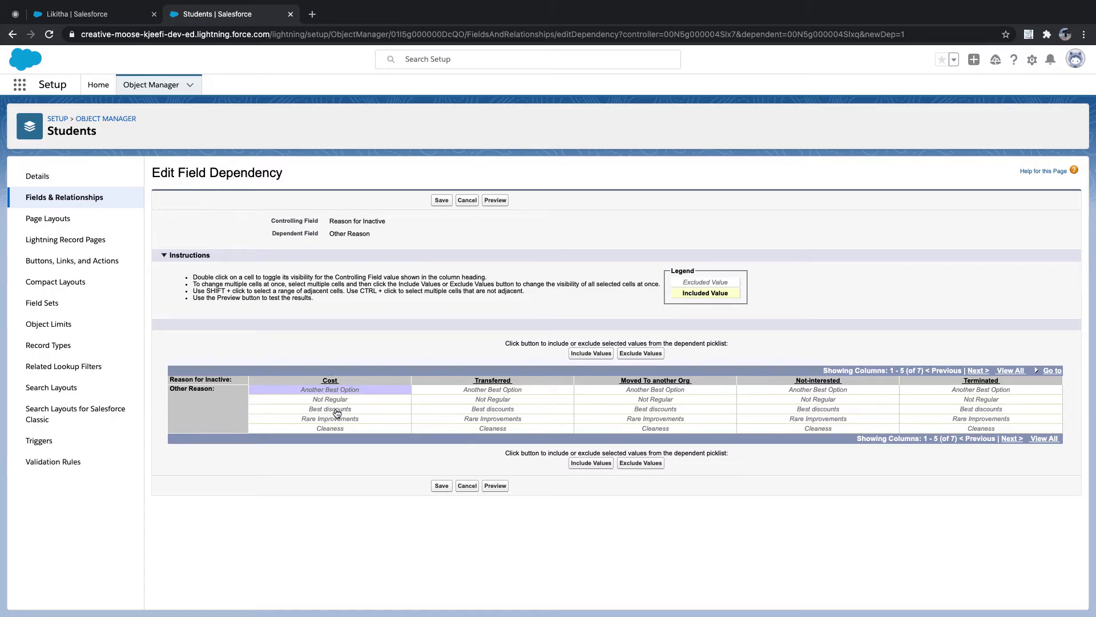
left_click(337, 410)
left_click(338, 391)
left_click(337, 410, "ctrl")
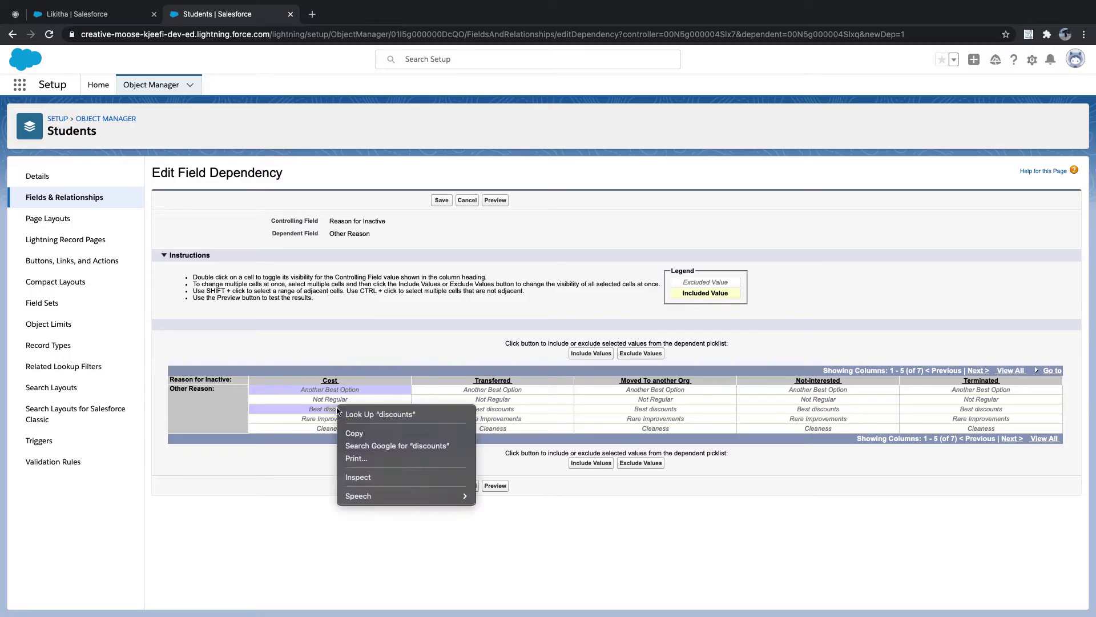
left_click(299, 472)
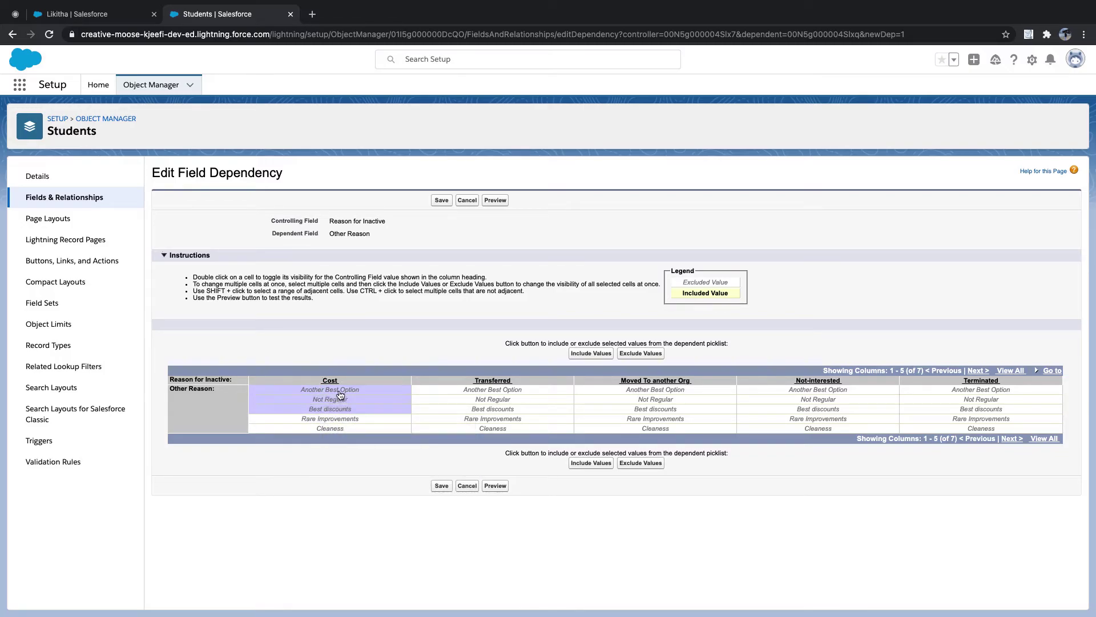
Step: Try different range and multiple selections of the Other Reason values in the Cost column
left_click(337, 409)
left_click(342, 429, "shift")
left_click(393, 392, "shift")
left_click(356, 402, "shift")
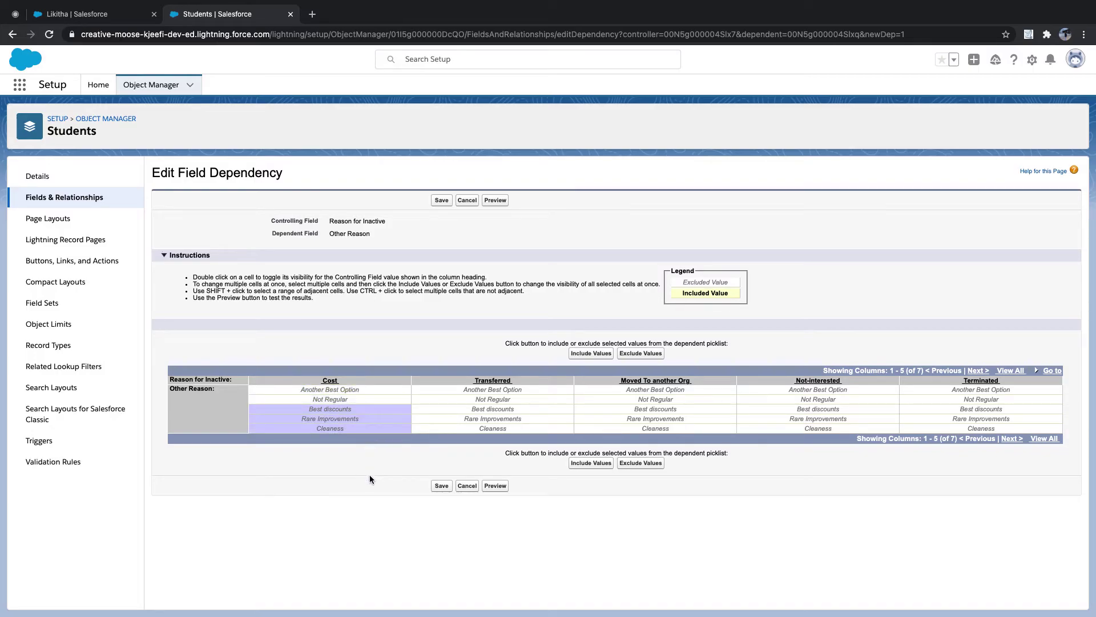
left_click(393, 392, "shift")
left_click(354, 400, "shift")
left_click(355, 408)
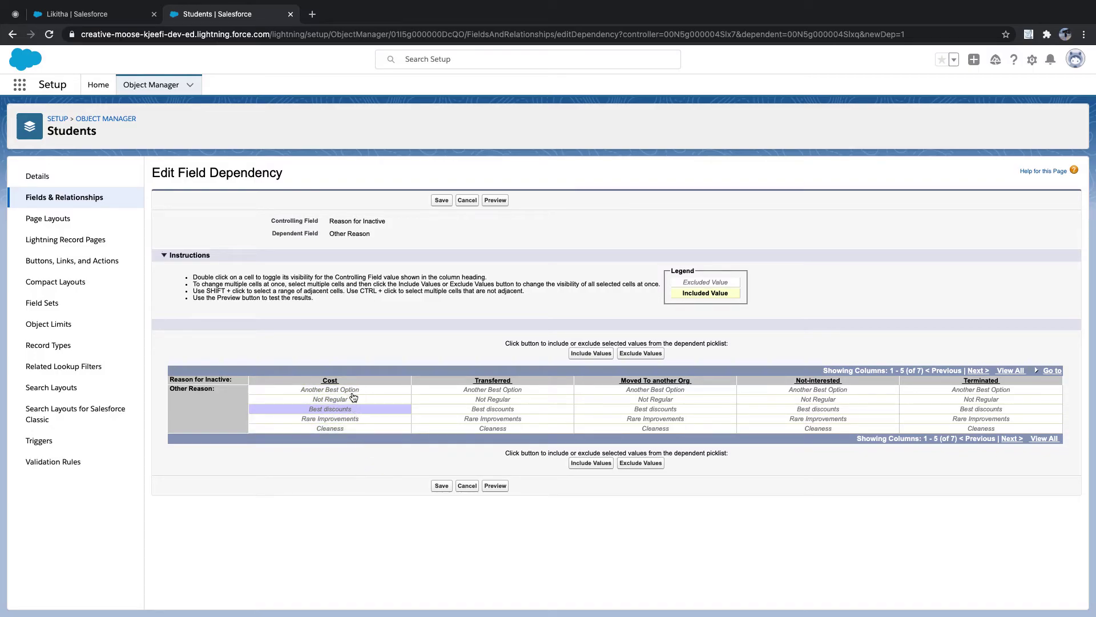
right_click(353, 391)
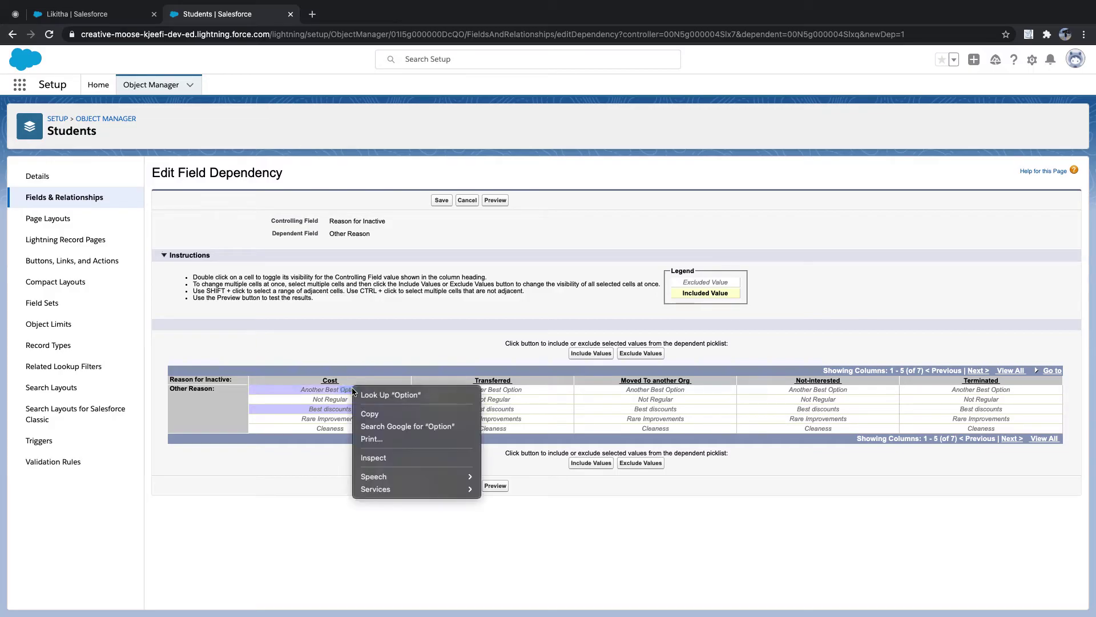
left_click(365, 357)
left_click(342, 418, "shift")
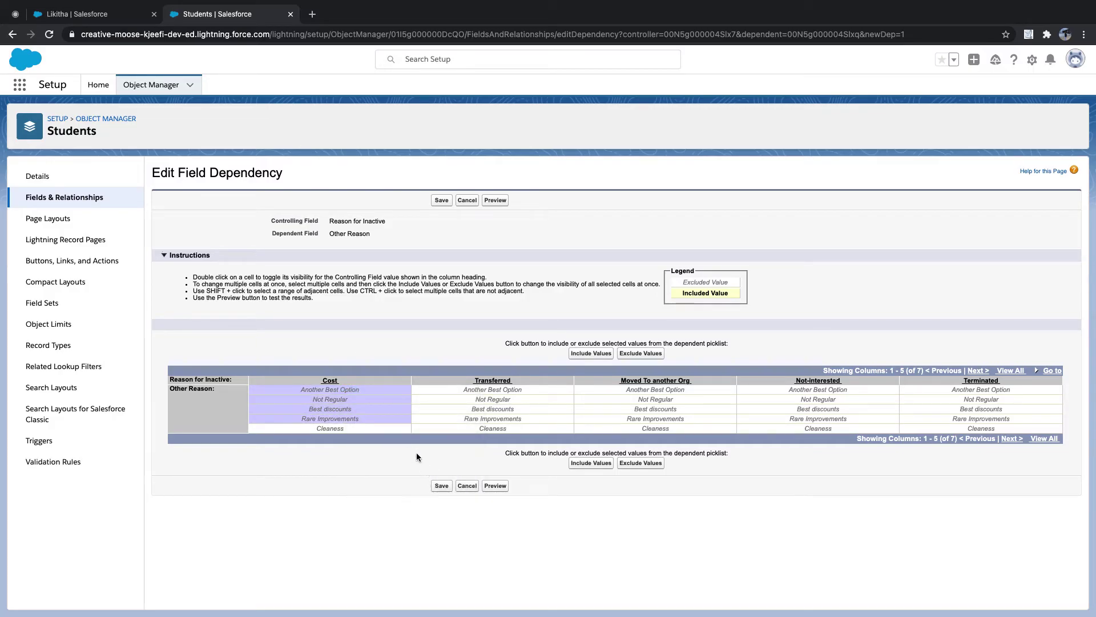
left_click(343, 389)
left_click(371, 401, "shift")
left_click(367, 390)
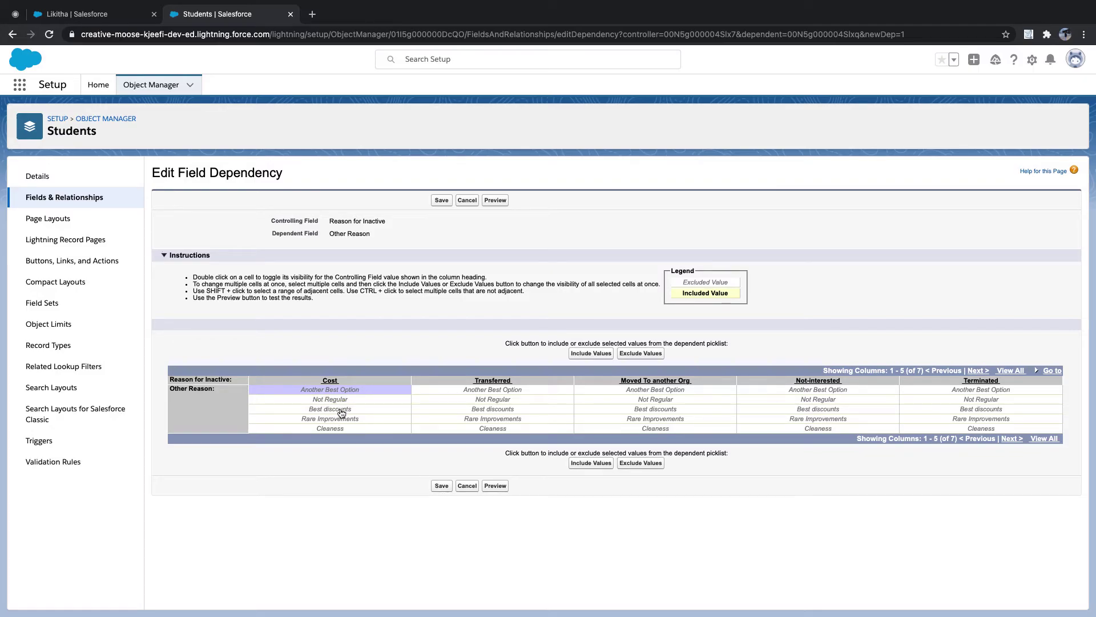
left_click(341, 413)
Step: Include Another Best Option and Best discounts as the Other Reason values for Cost, one value at a time
left_click(345, 392)
left_click(596, 353)
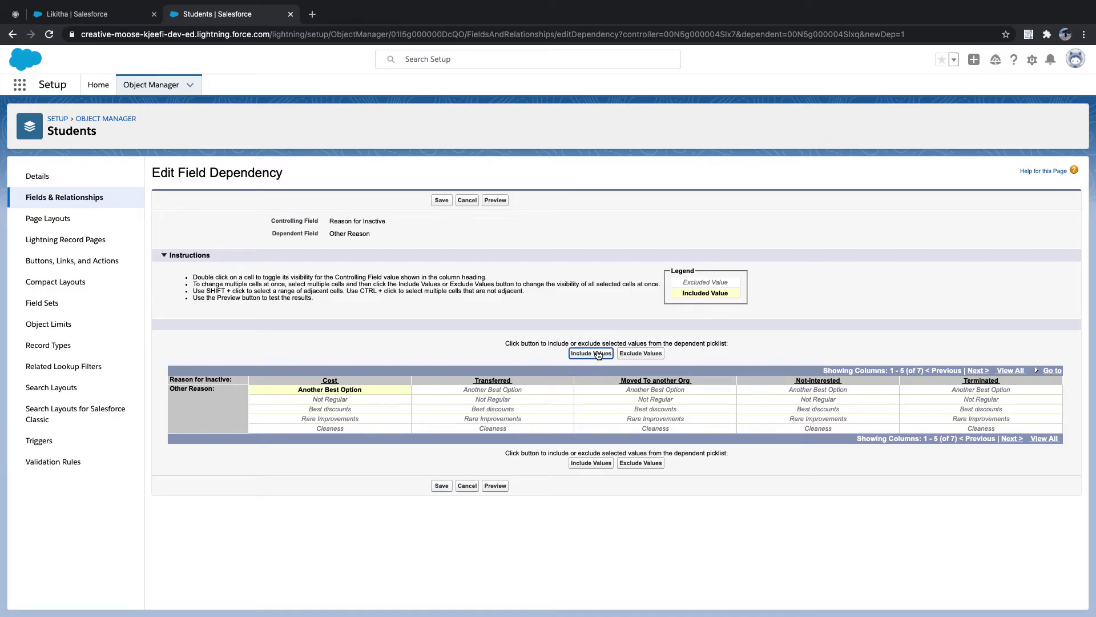
left_click(328, 410)
left_click(590, 354)
Step: Include Rare Improvements for Transferred and all five values, Another Best Option through Cleaness, for Moved To another Org
left_click(491, 421)
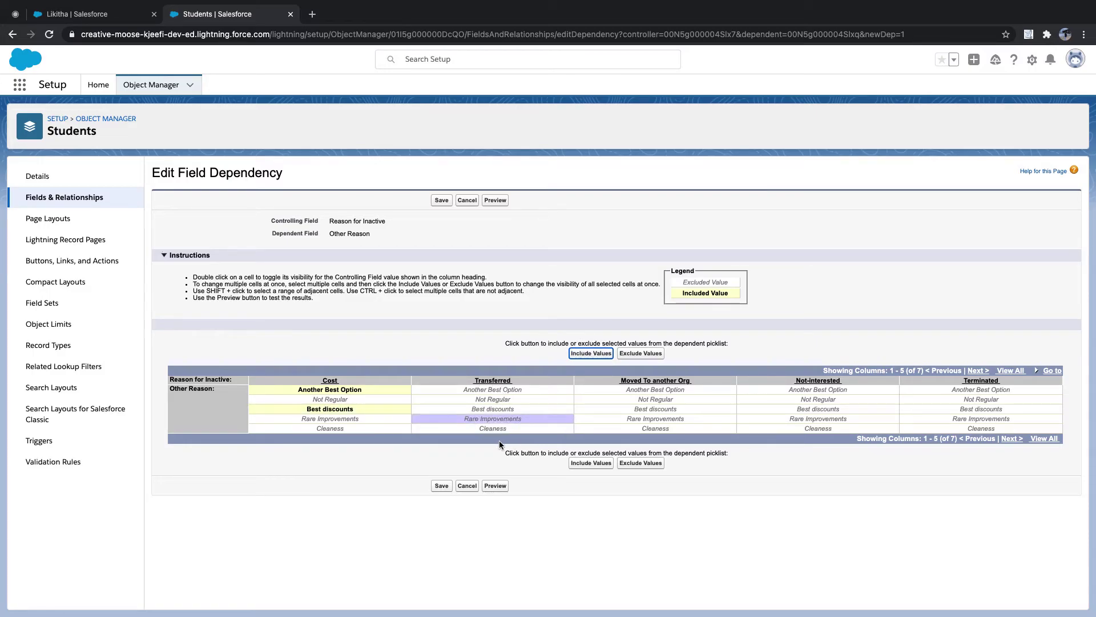
left_click(588, 355)
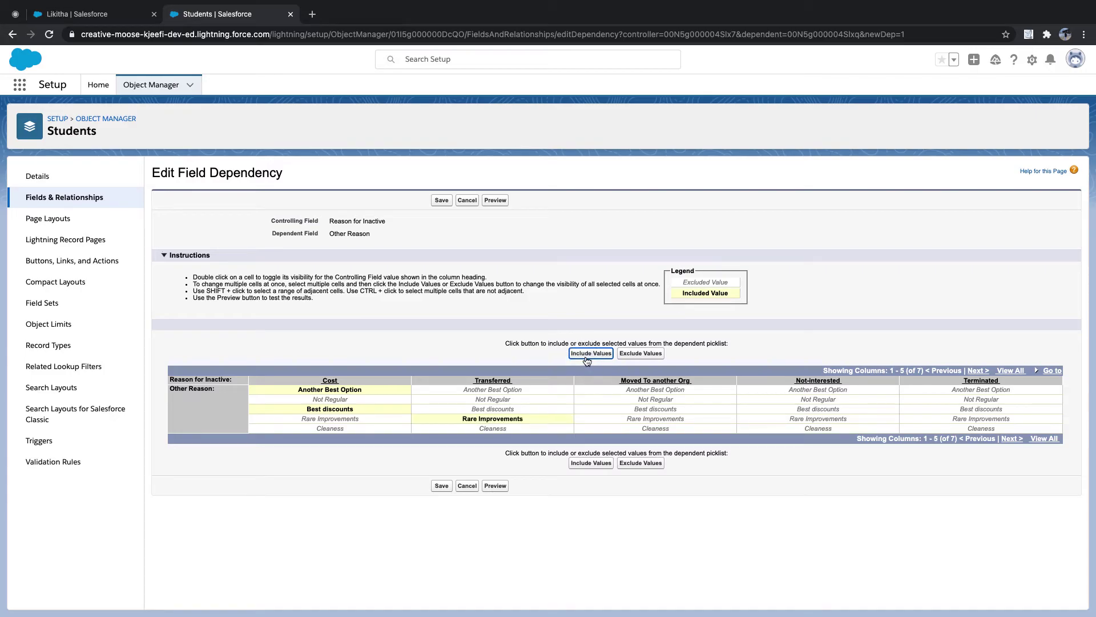
left_click(657, 391)
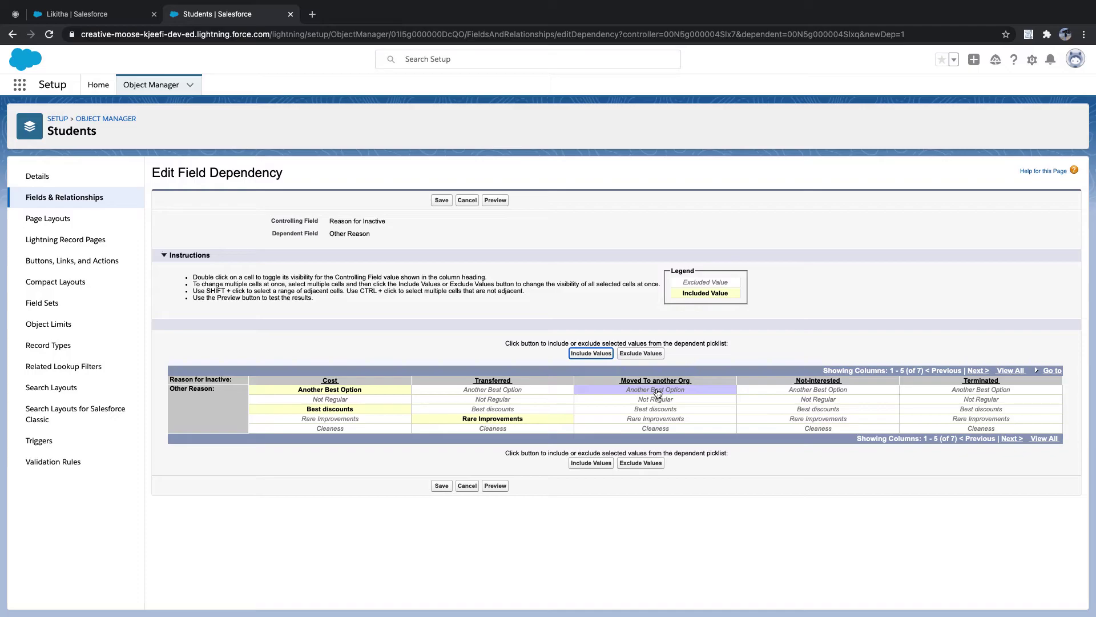
left_click(656, 427, "shift")
left_click(599, 354)
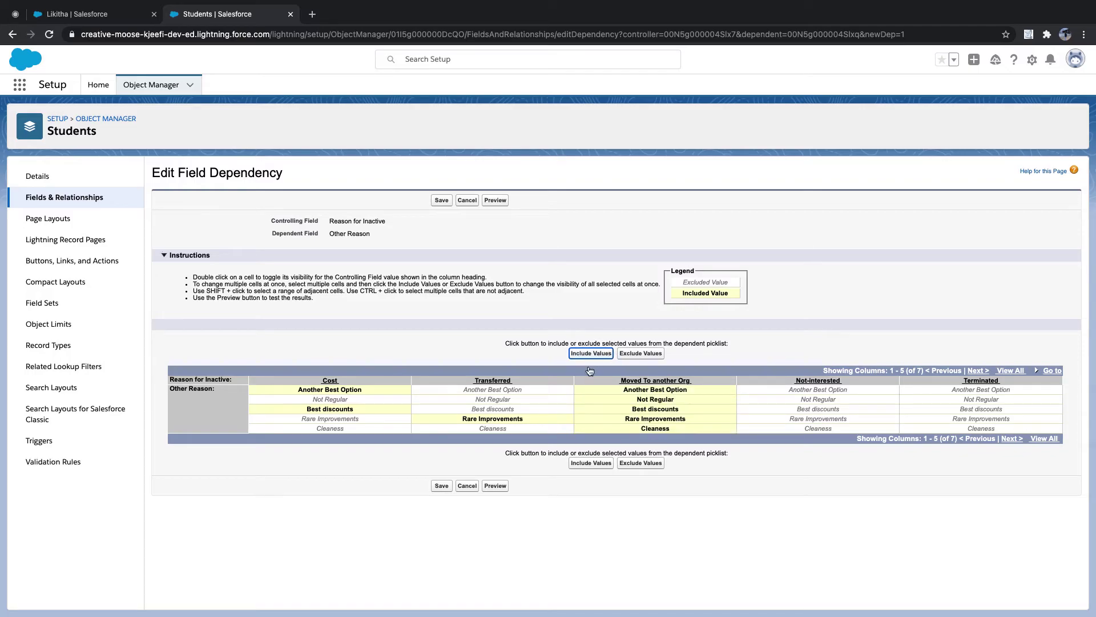
Step: Include Best discounts, Rare Improvements and Cleaness as the Other Reason values for Not-interested
left_click(822, 401)
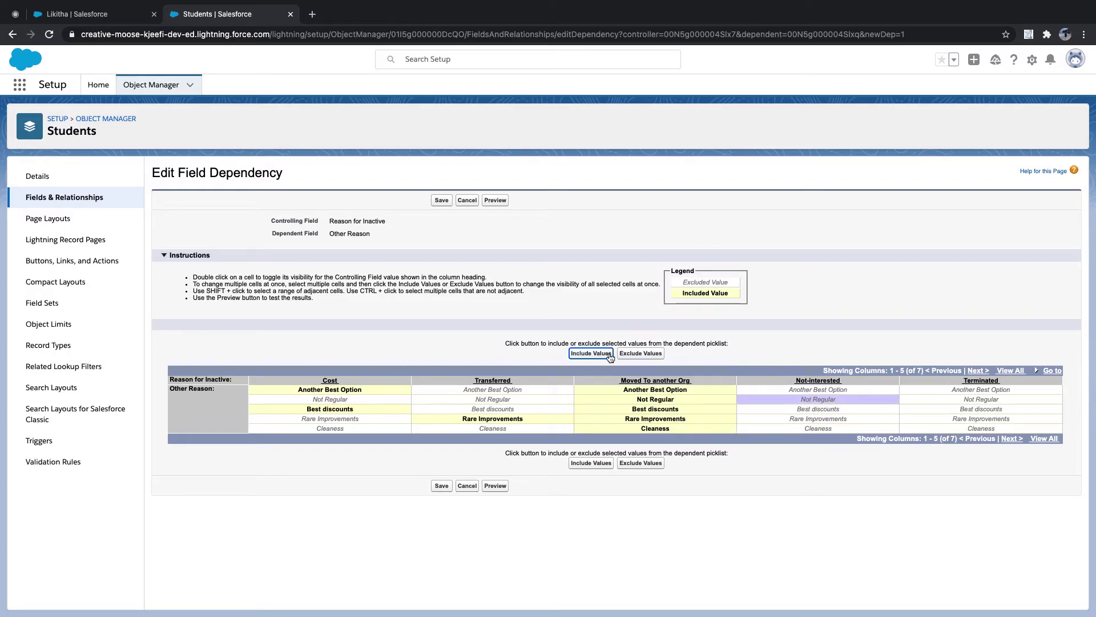
left_click(819, 429)
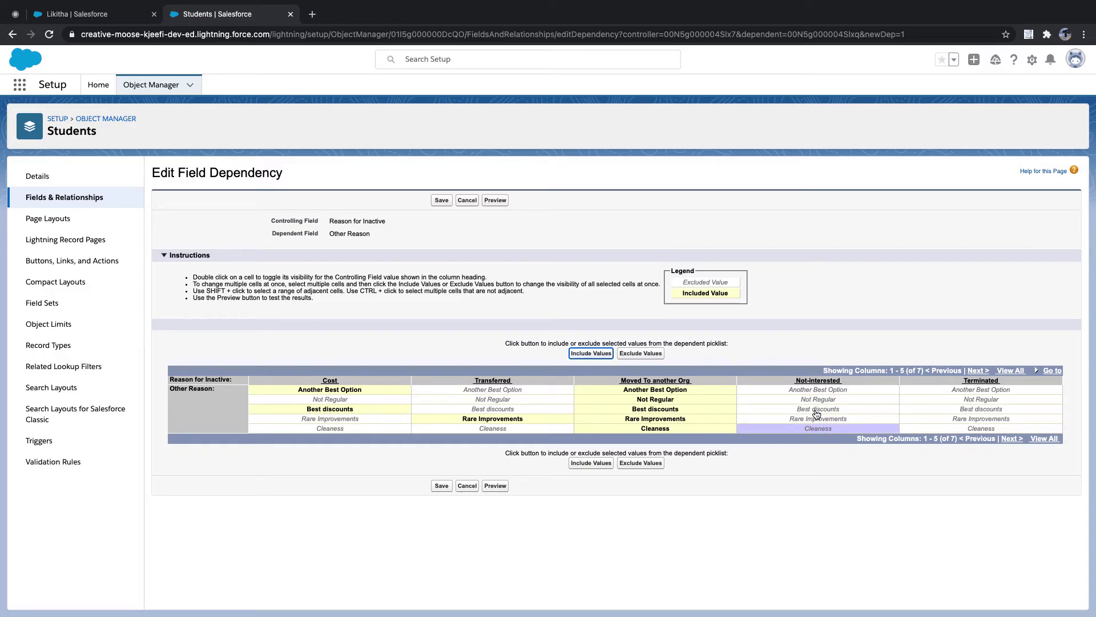
right_click(816, 412)
left_click(588, 353)
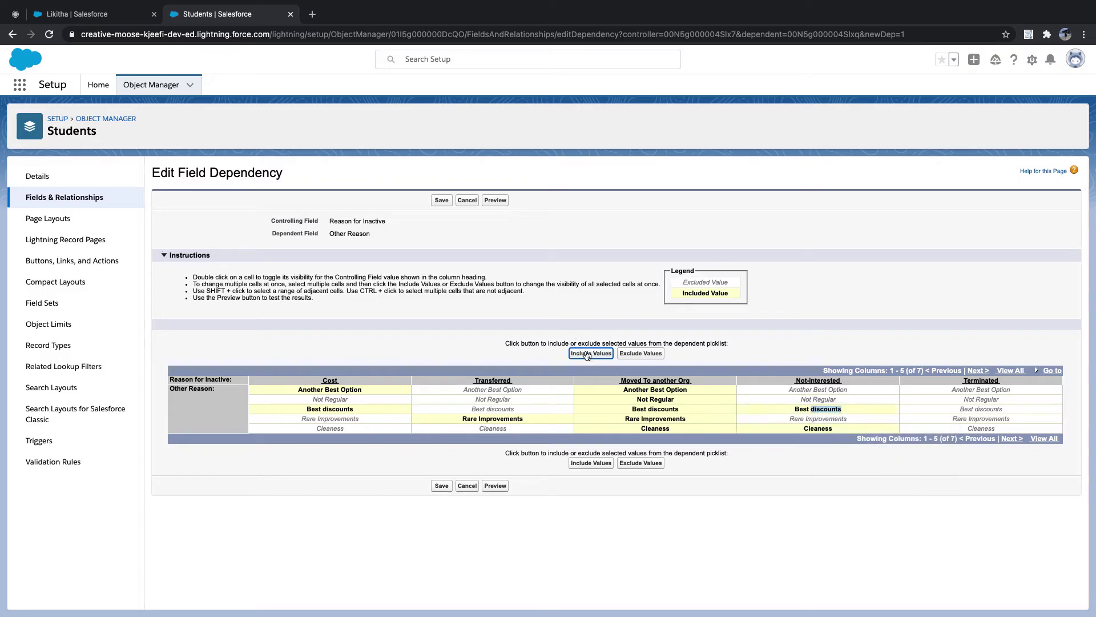
left_click_drag(817, 409, 838, 421)
left_click(836, 421)
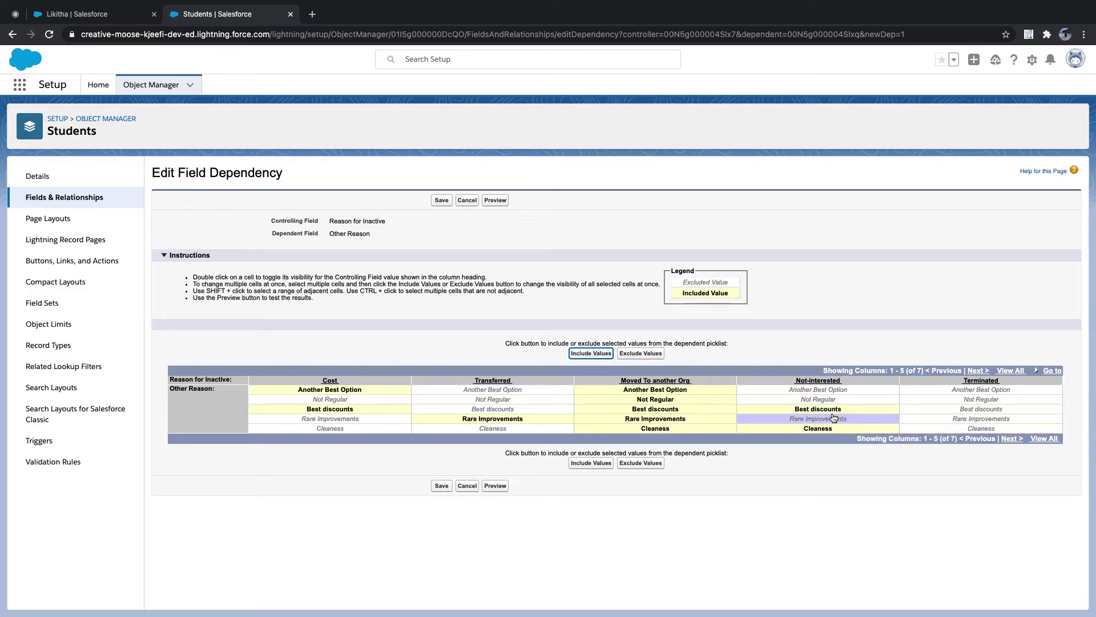
left_click(588, 354)
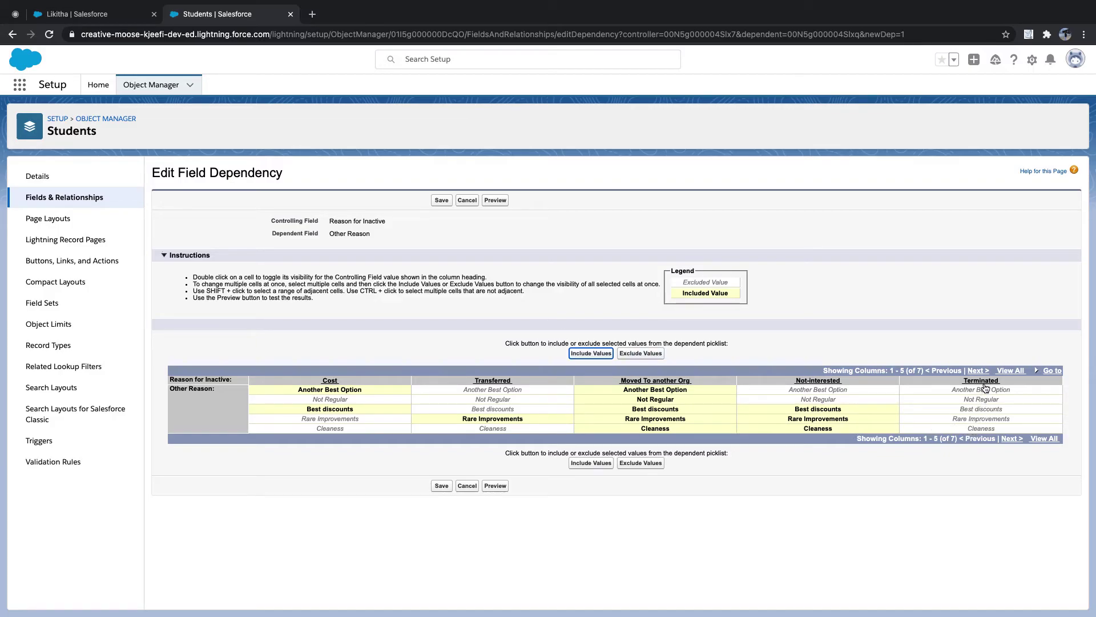
Step: Check the remaining Suspended and Relax columns and save the field dependency, leaving Terminated, Suspended and Relax without included values
left_click(980, 419)
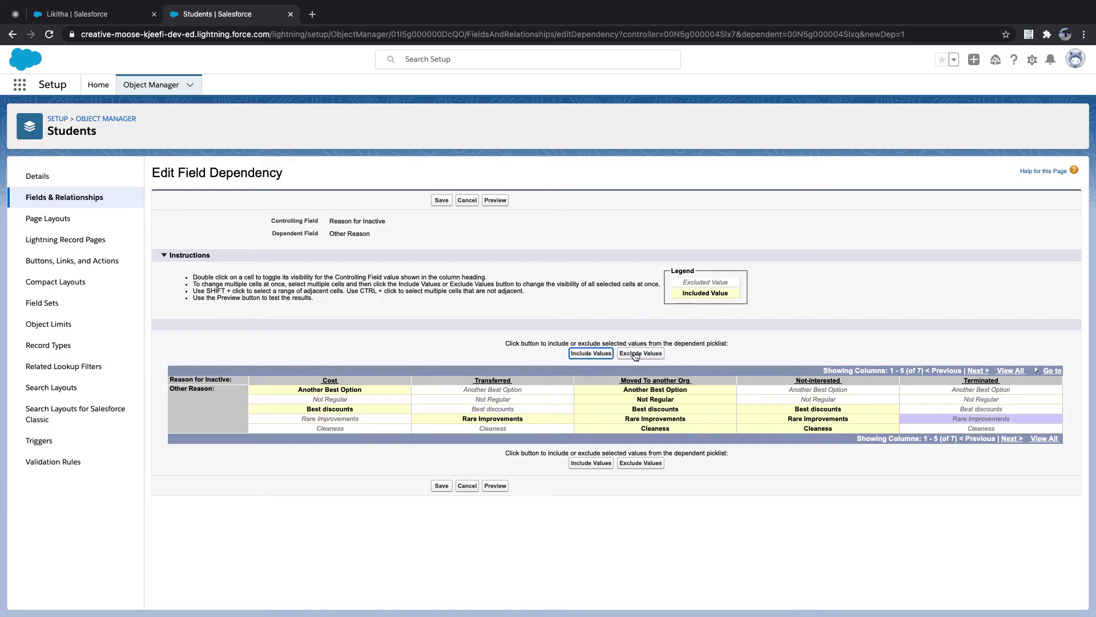
left_click(845, 344)
left_click(441, 486)
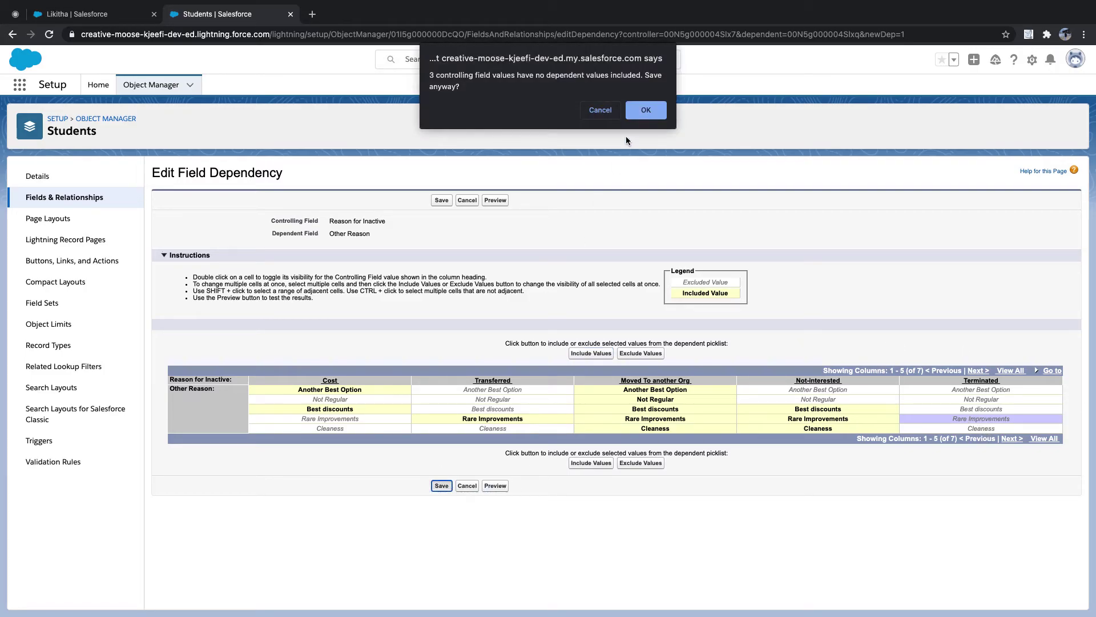
left_click(600, 109)
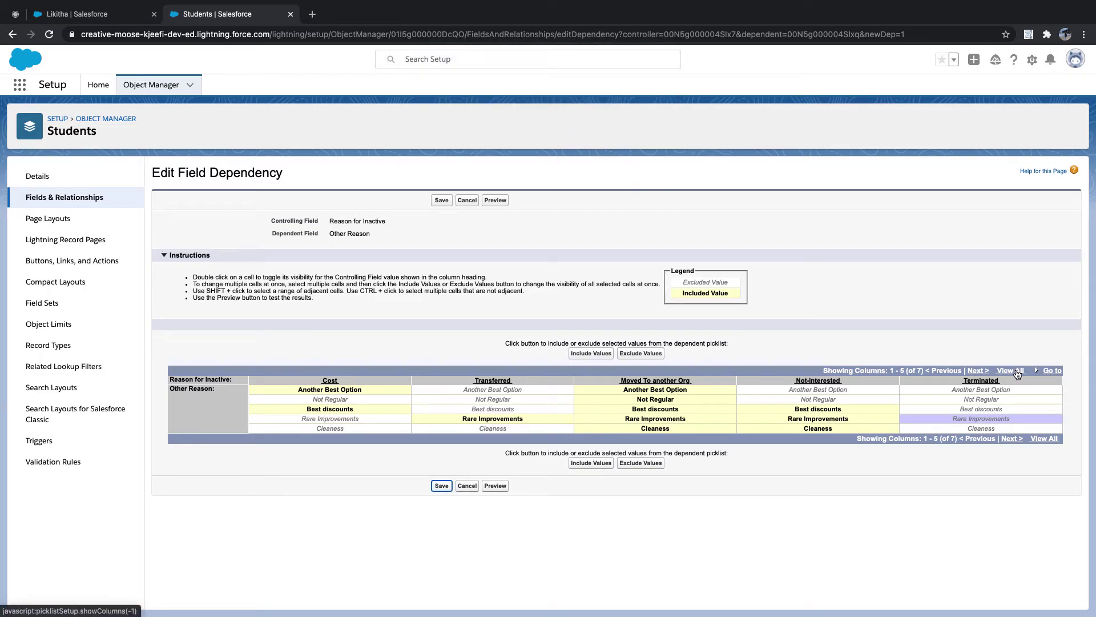
left_click(979, 370)
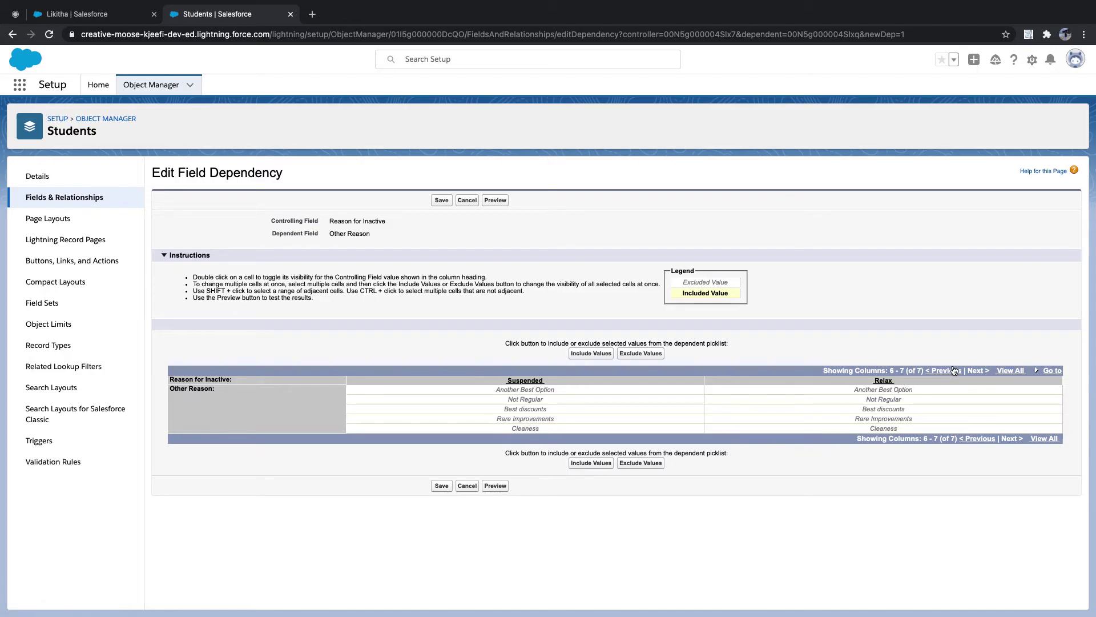
left_click(441, 200)
left_click(646, 109)
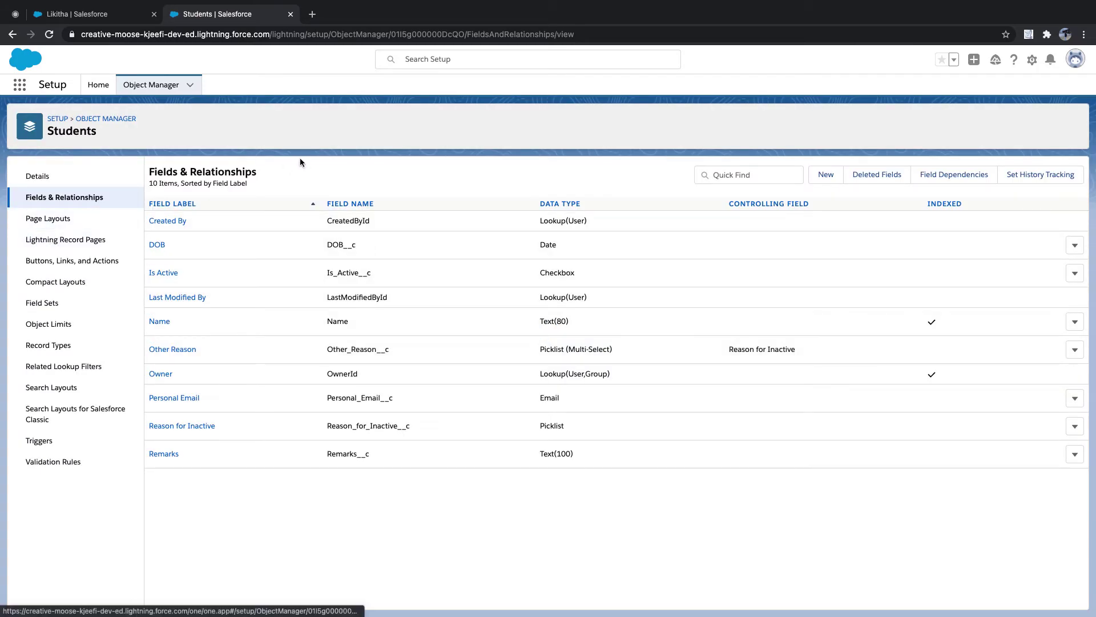
Step: Reload the open student record, discarding its unsaved edits, and uncheck Is Active in edit mode
left_click(106, 12)
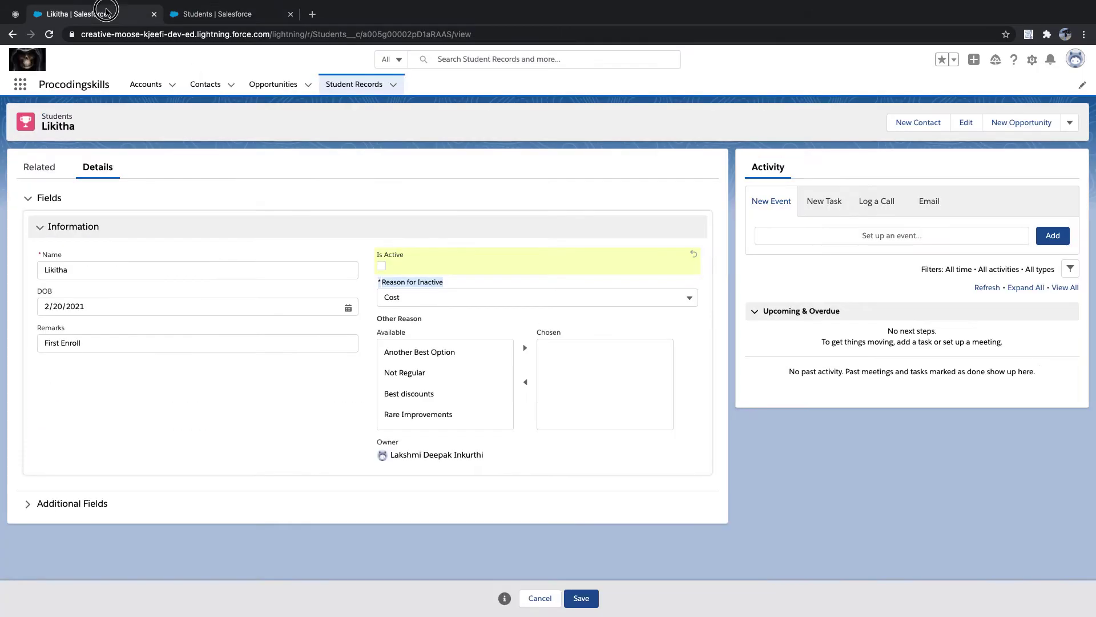
left_click(49, 35)
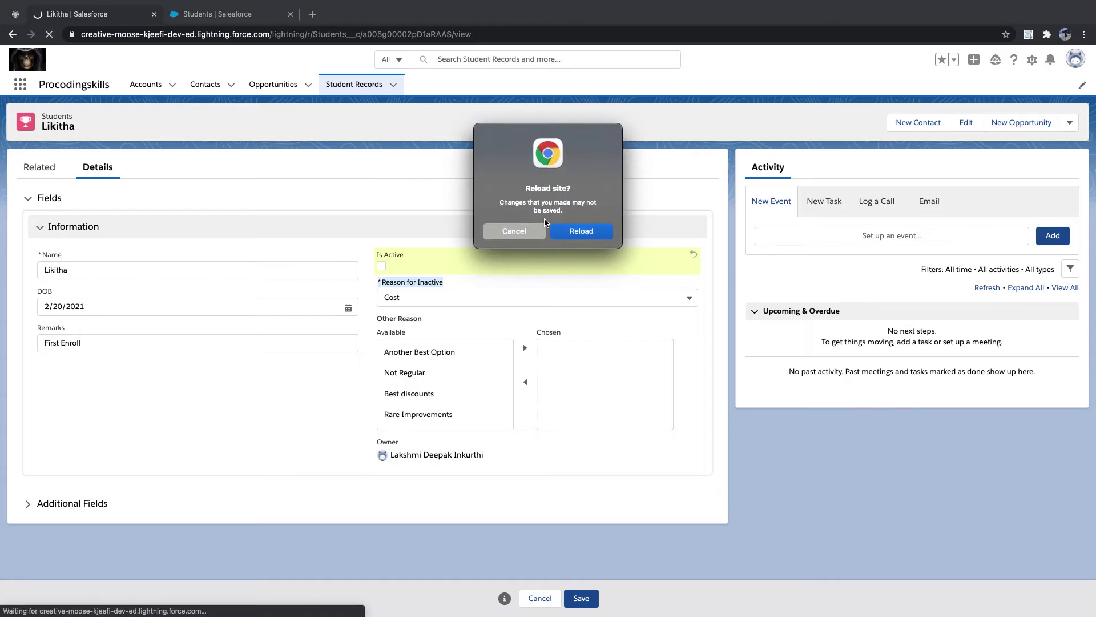
left_click(568, 229)
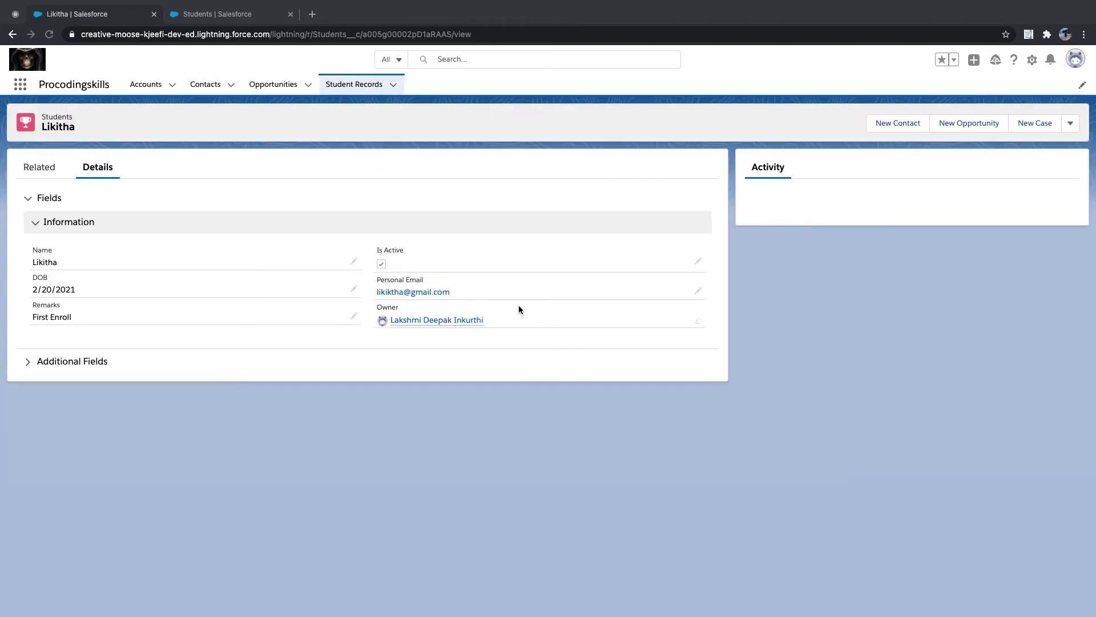
double_click(382, 266)
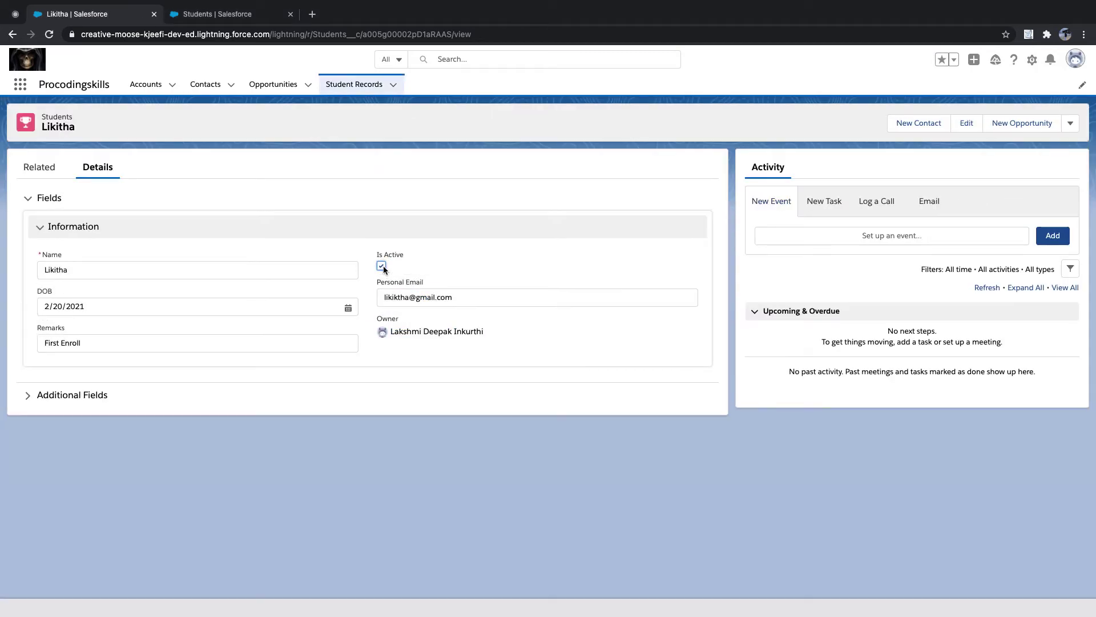
left_click(382, 265)
Step: Check the available Other Reason options with Reason for Inactive set to Moved To another Org and to Relax
left_click(406, 299)
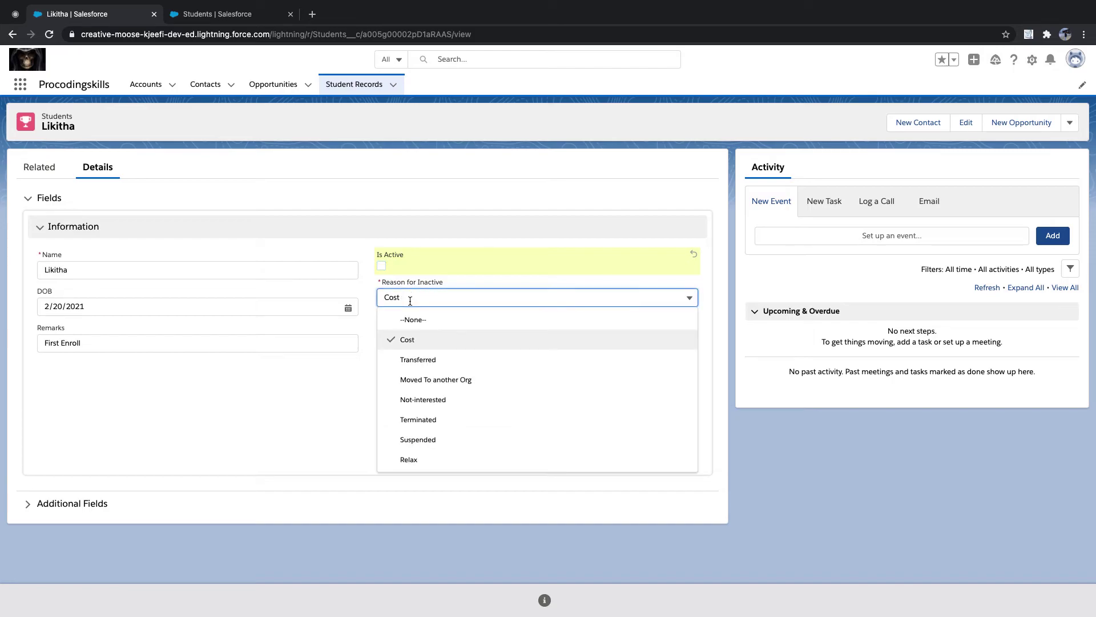
left_click(428, 379)
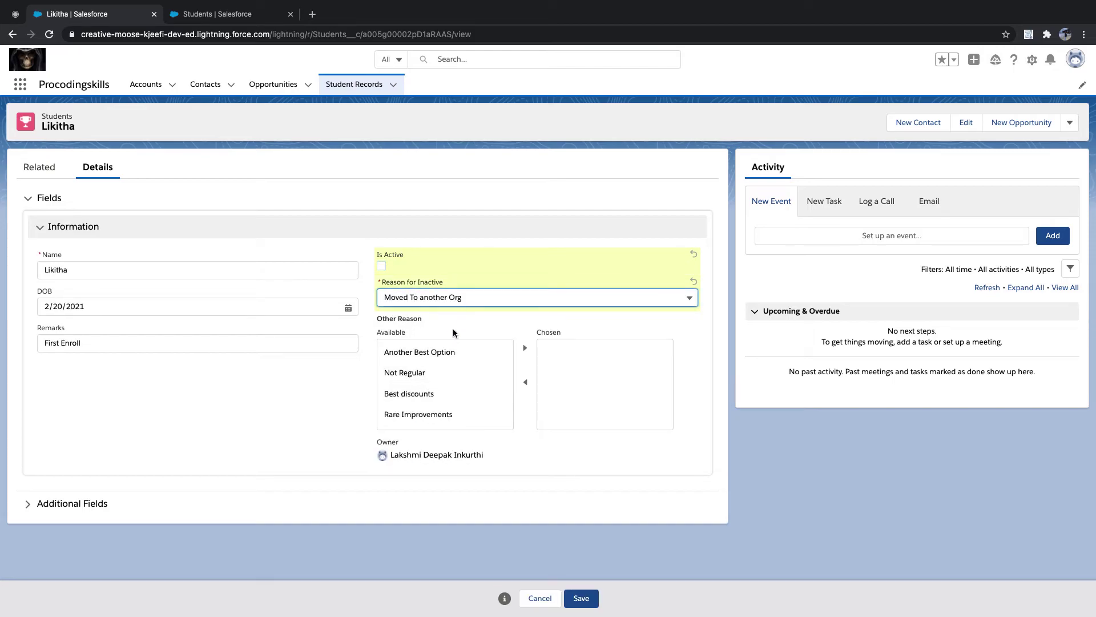
left_click(456, 297)
left_click(450, 460)
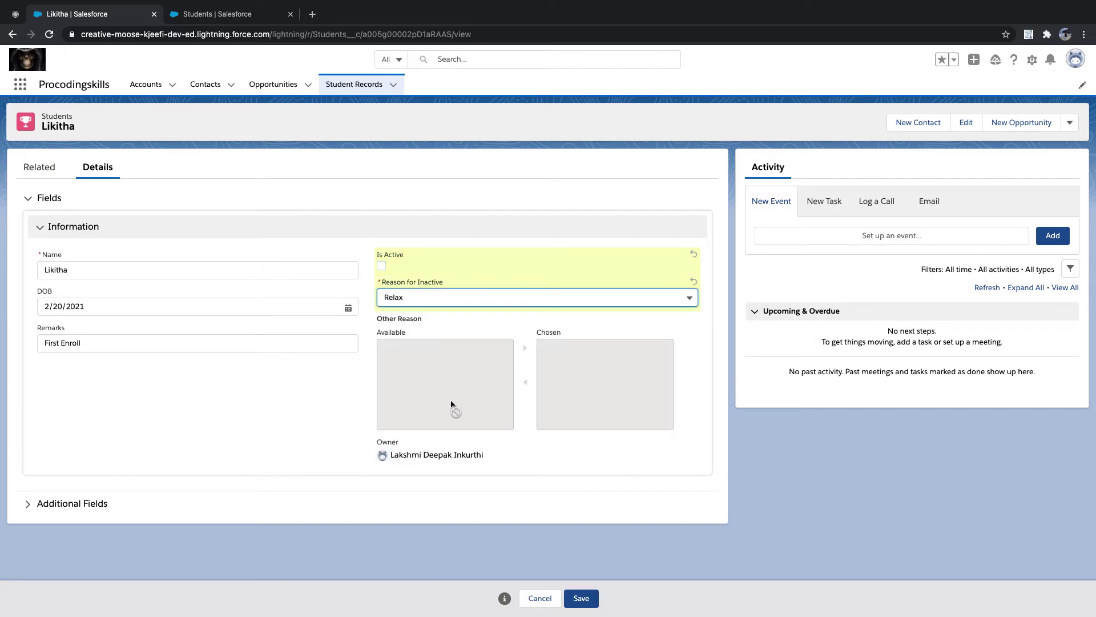
Step: Test the dependency by choosing Best discounts under the Cost reason and switching Reason for Inactive back to Relax
left_click(430, 297)
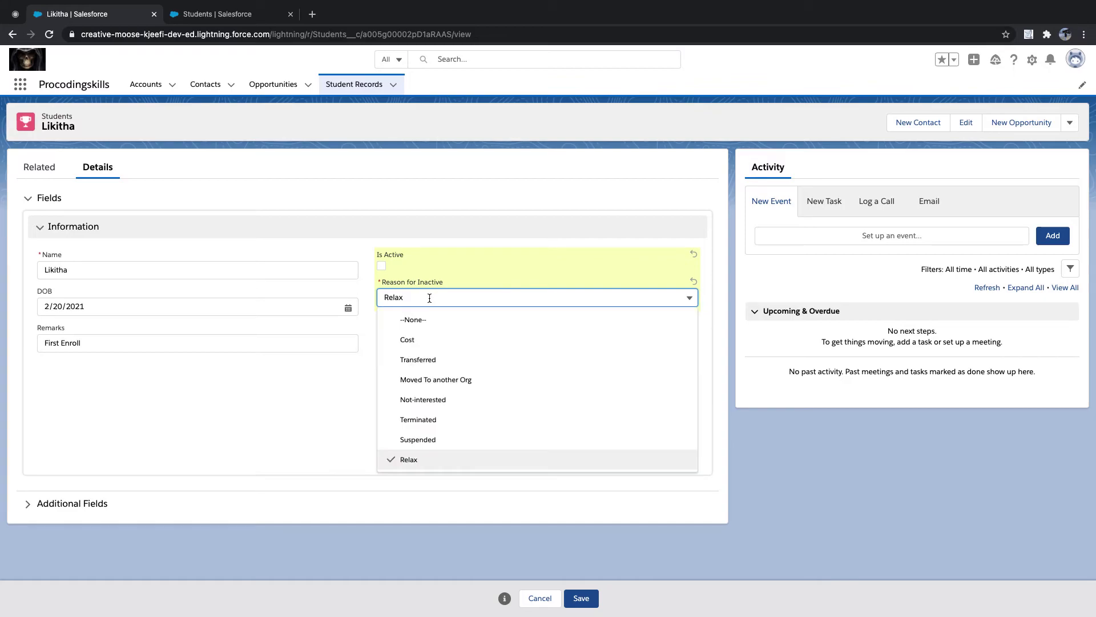
left_click(415, 340)
left_click(409, 377)
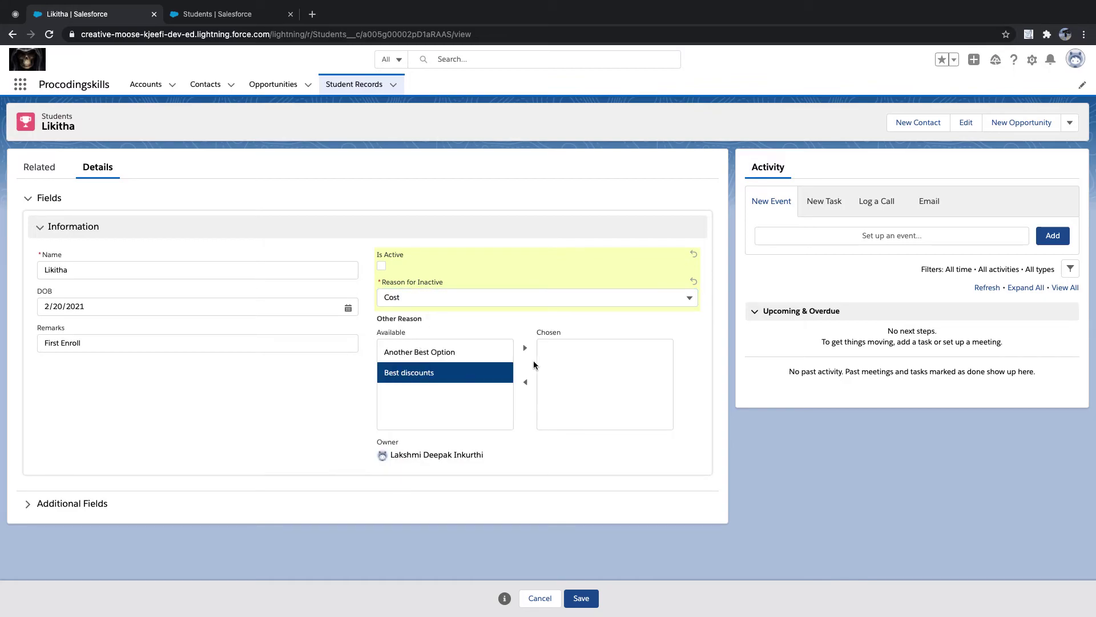
left_click(525, 348)
left_click(556, 297)
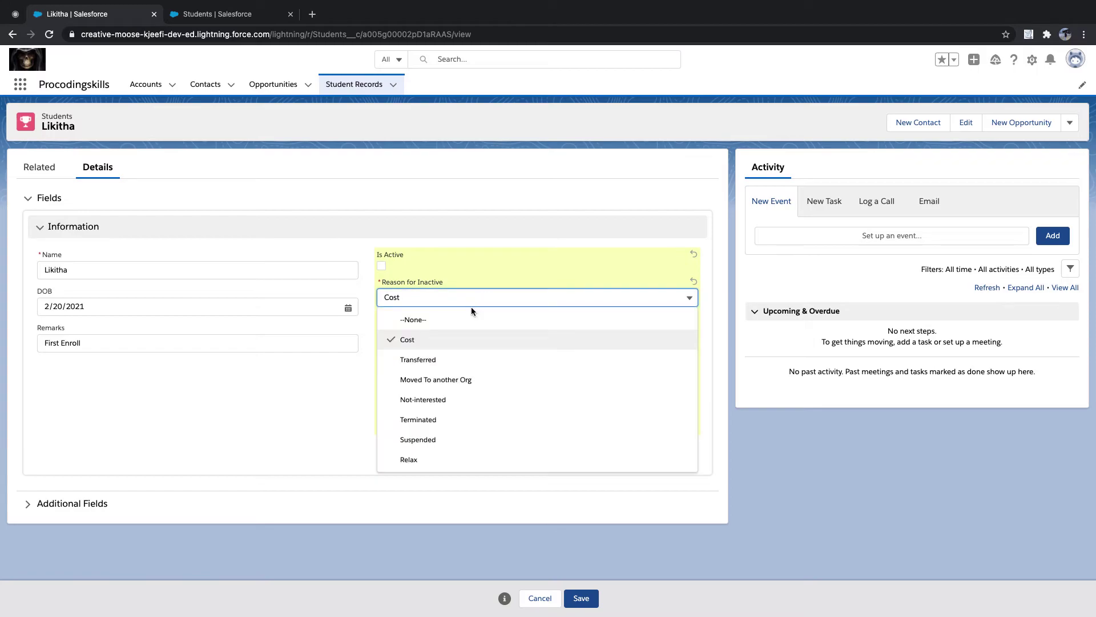
left_click(444, 457)
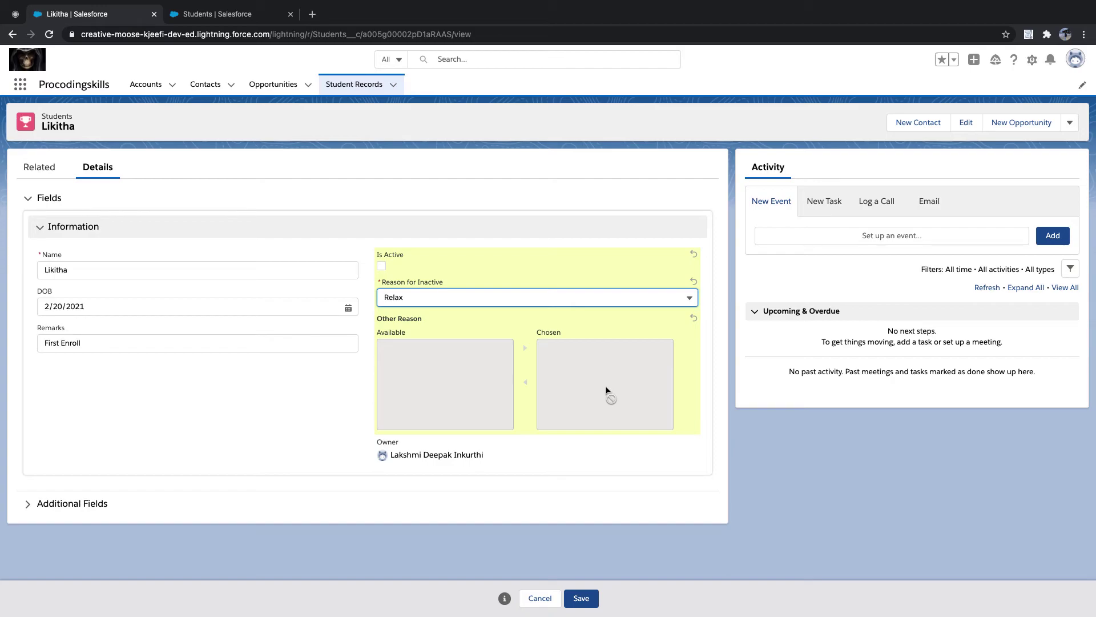
Step: Start a new field dependency on the Students object and check which fields are offered as controlling and dependent fields
left_click(213, 17)
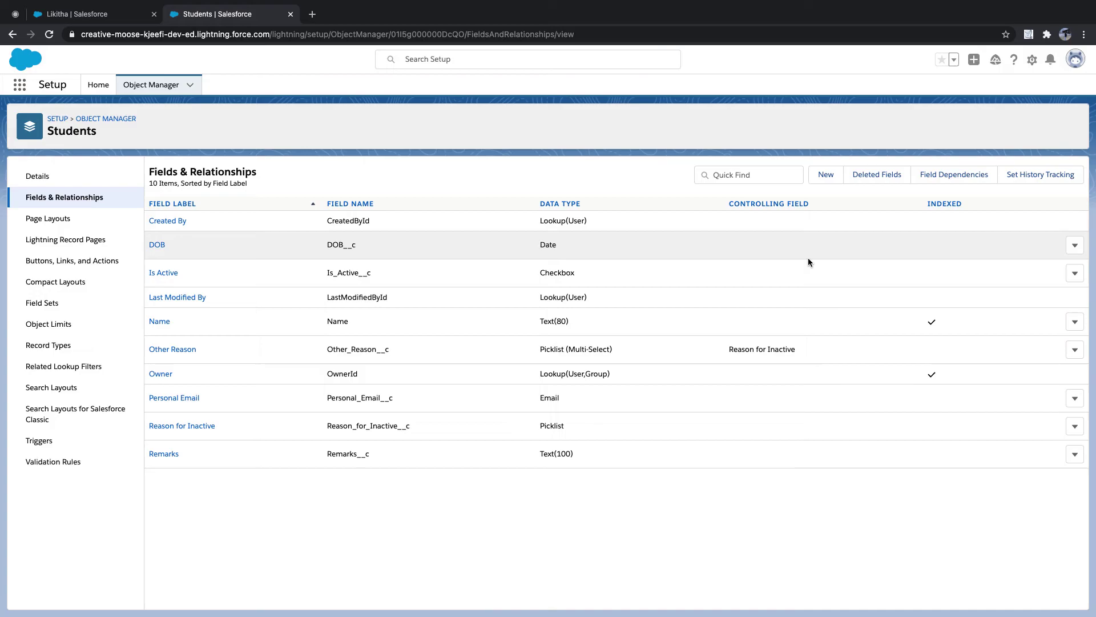
left_click(947, 173)
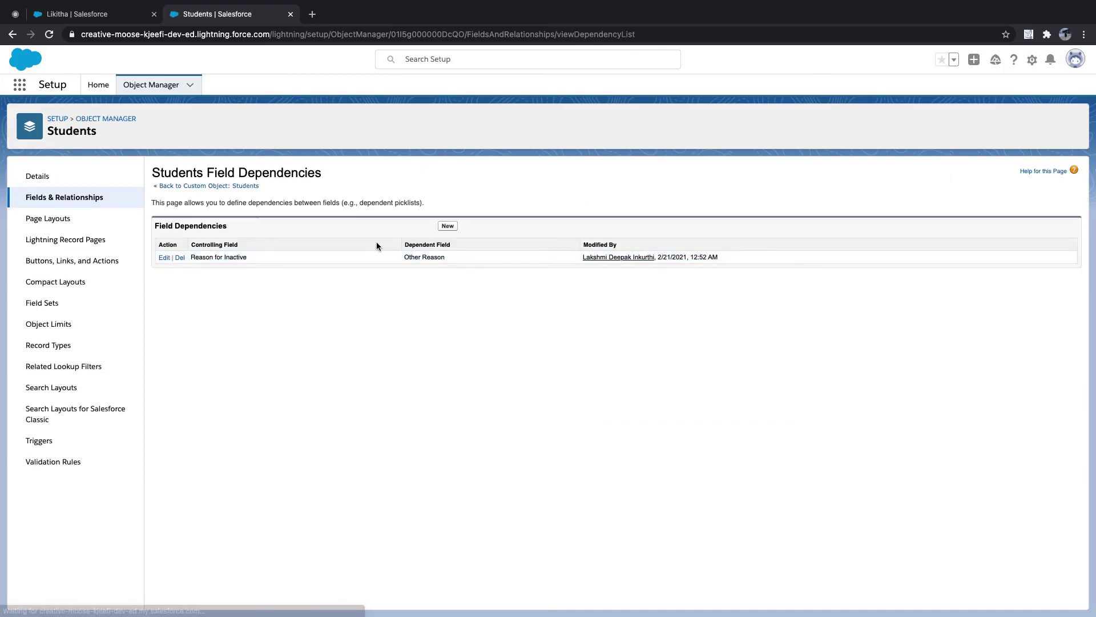
left_click(441, 227)
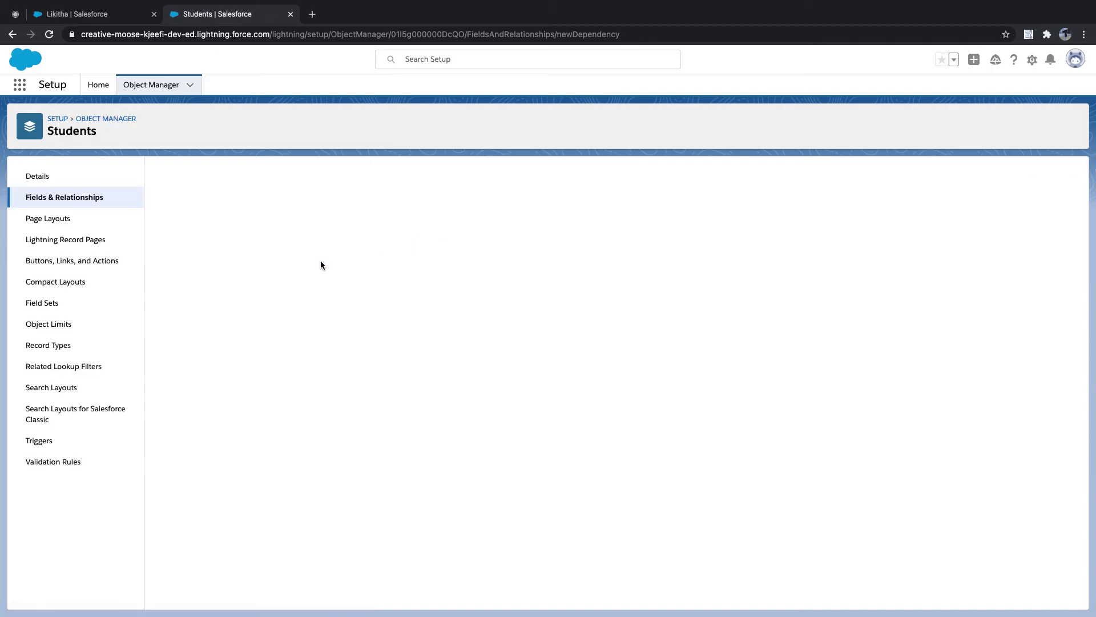
left_click(372, 290)
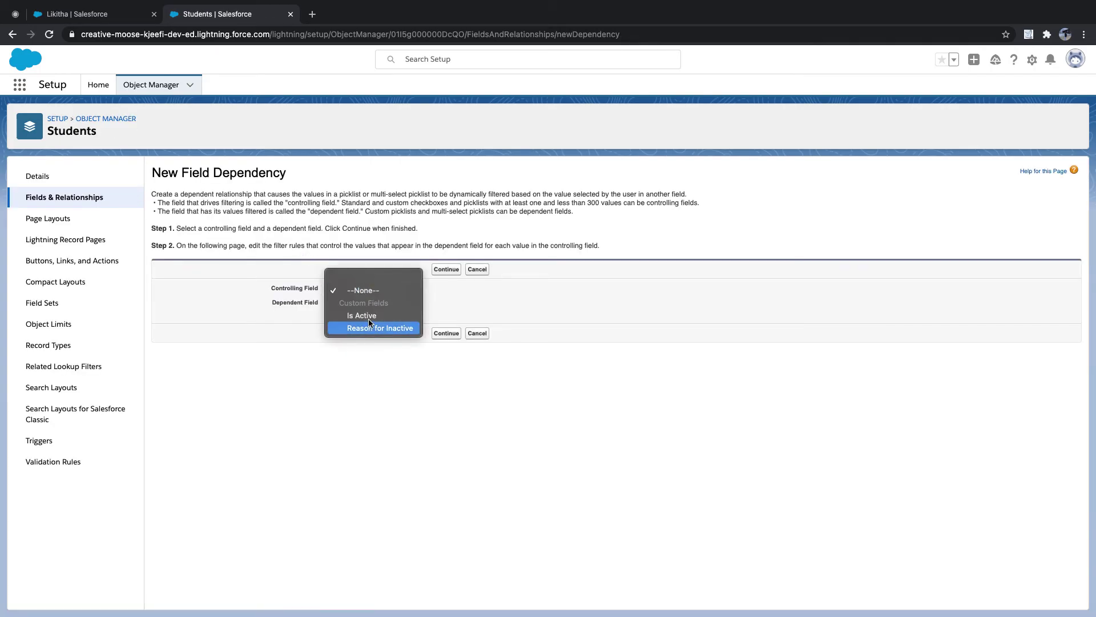
left_click(439, 316)
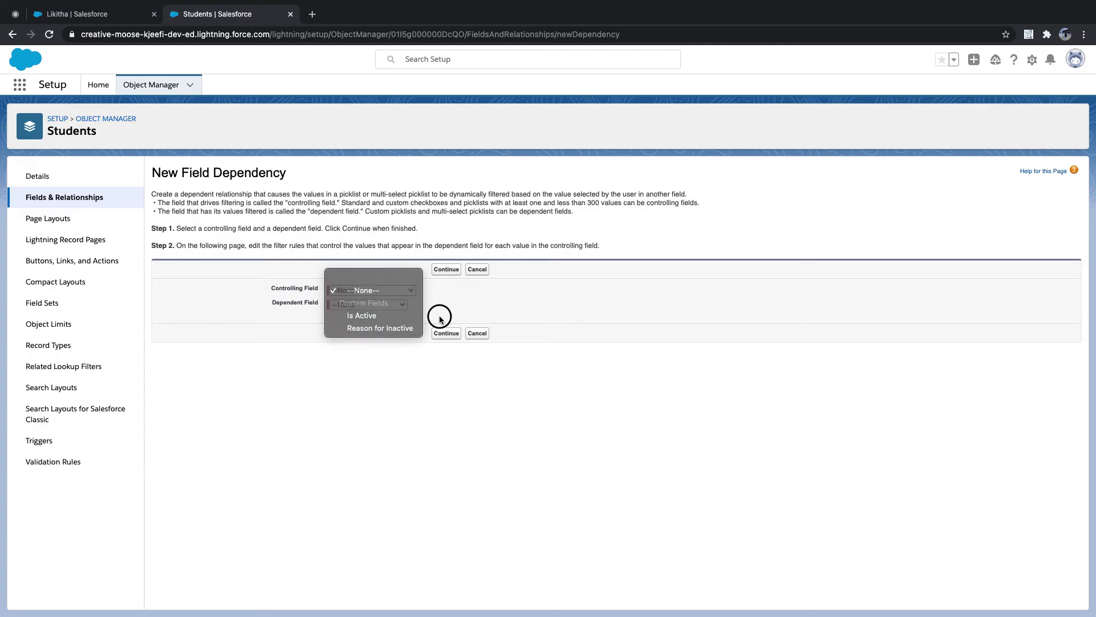
left_click(368, 303)
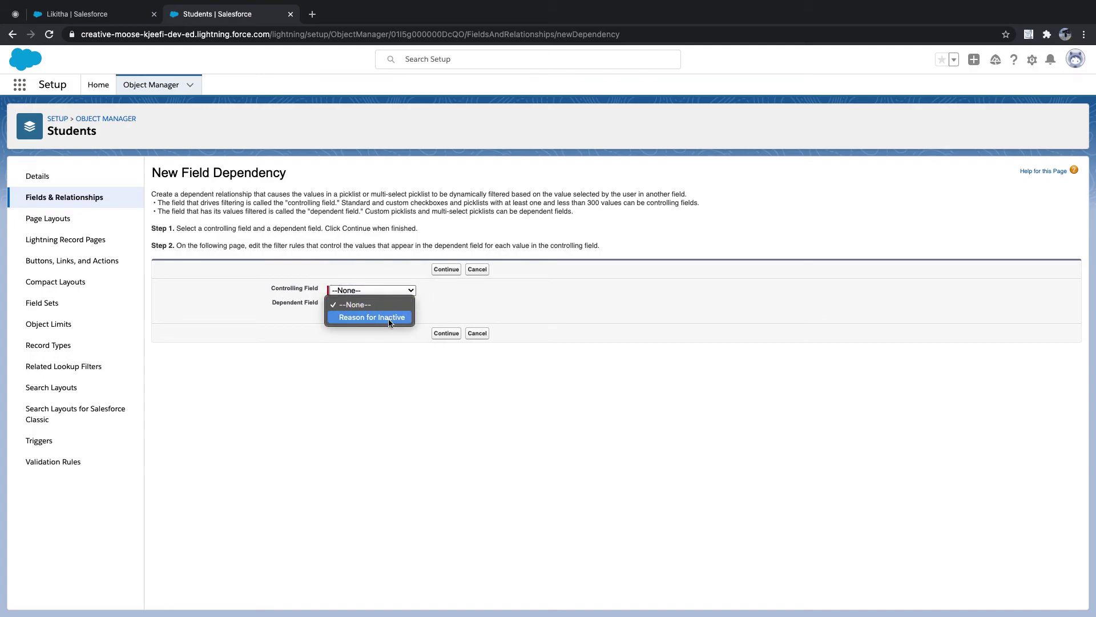
left_click(468, 313)
Step: Choose Is Active as the controlling field and Reason for Inactive as the dependent field
left_click(377, 290)
left_click(381, 316)
left_click(371, 304)
left_click(372, 318)
left_click(367, 306)
left_click(368, 306)
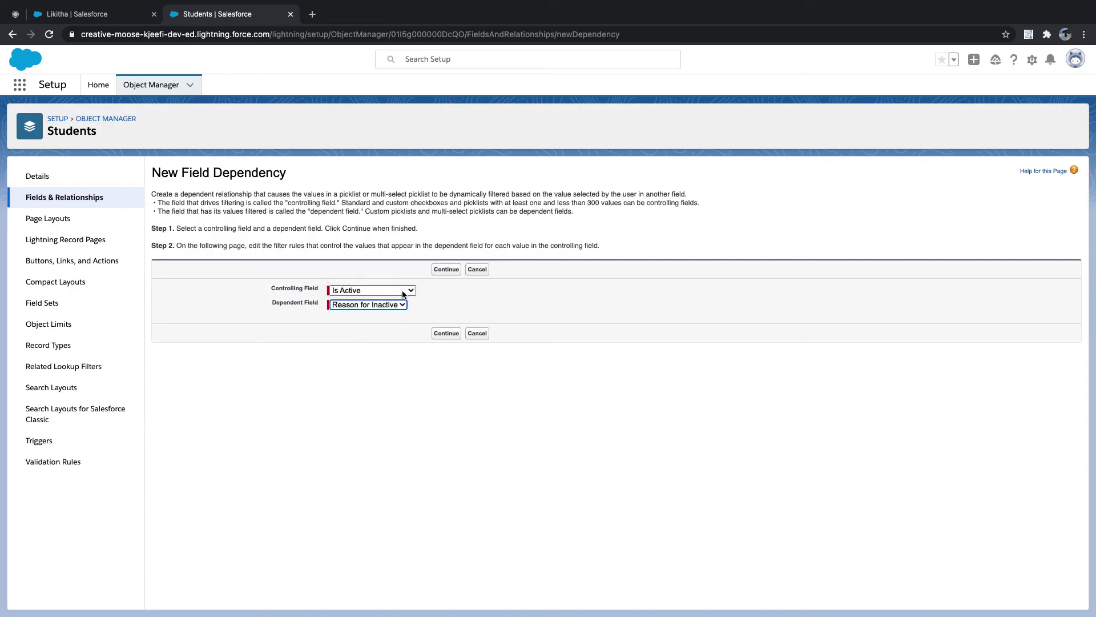
Step: Try Reason for Inactive as the controlling field, switch it back to Is Active, and cancel the new dependency
left_click(406, 290)
left_click(381, 304)
left_click(372, 302)
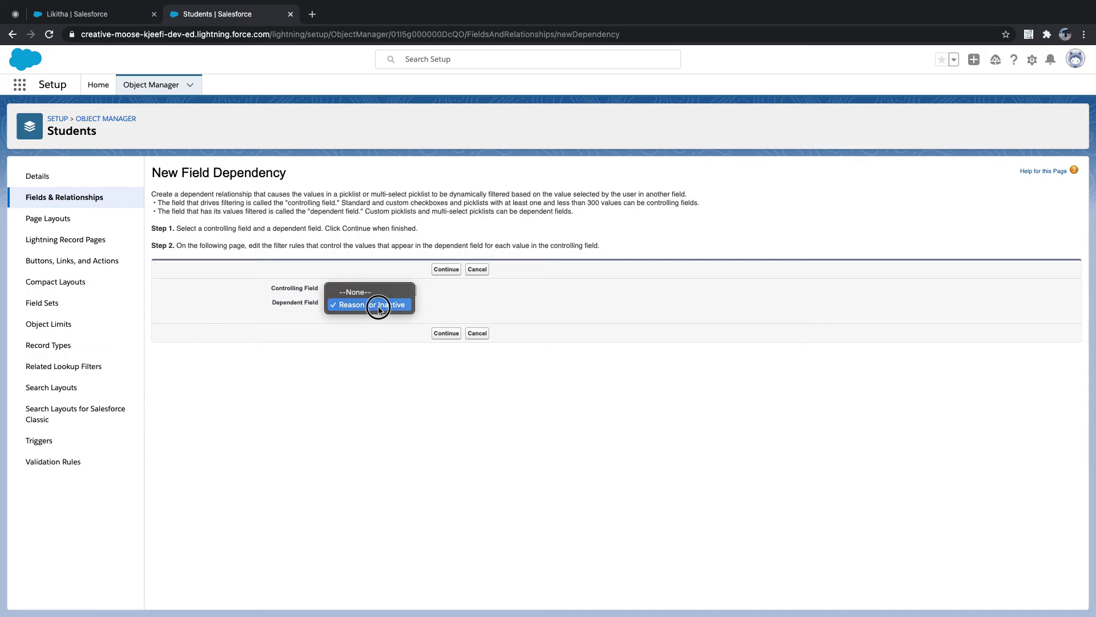
left_click(373, 305)
left_click(400, 292)
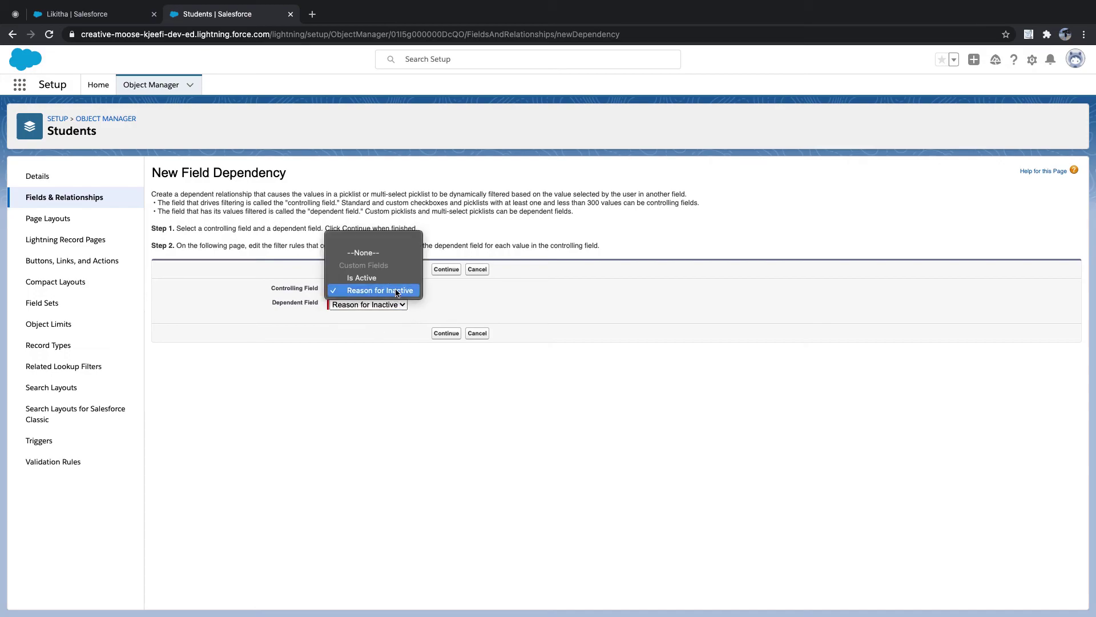
left_click(368, 277)
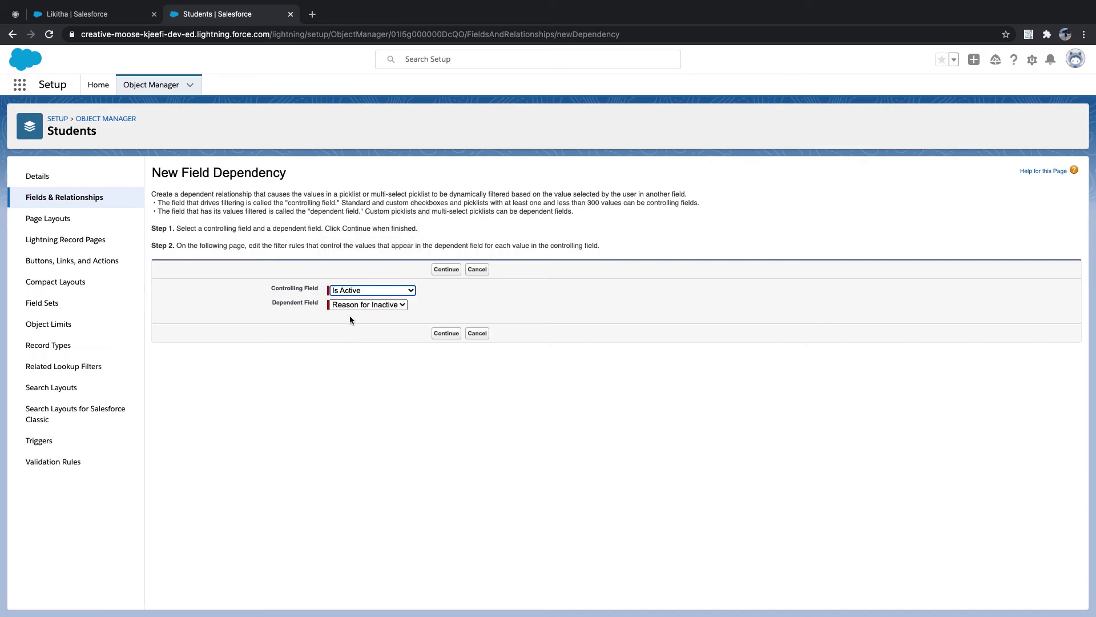
left_click_drag(268, 286, 331, 294)
left_click(478, 269)
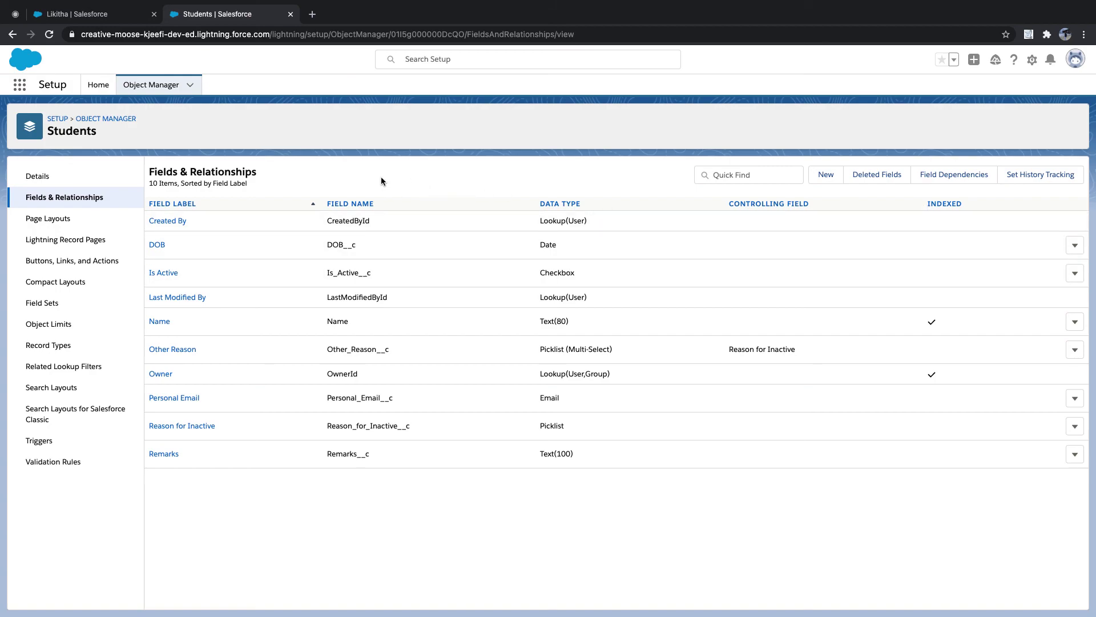
left_click_drag(323, 246, 345, 242)
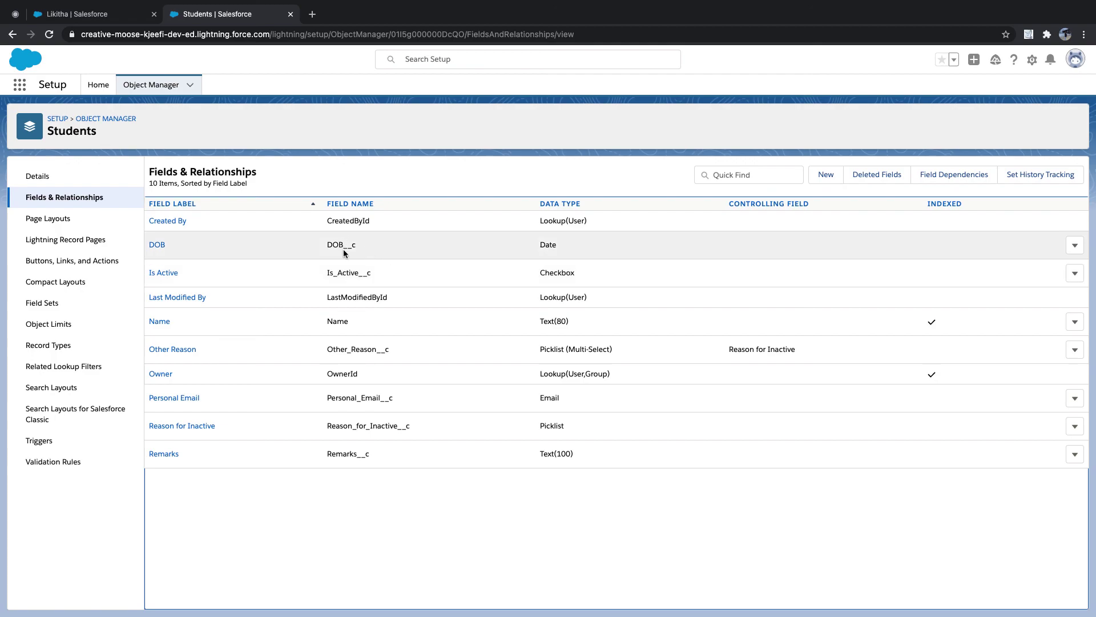
key("ctrl+Up")
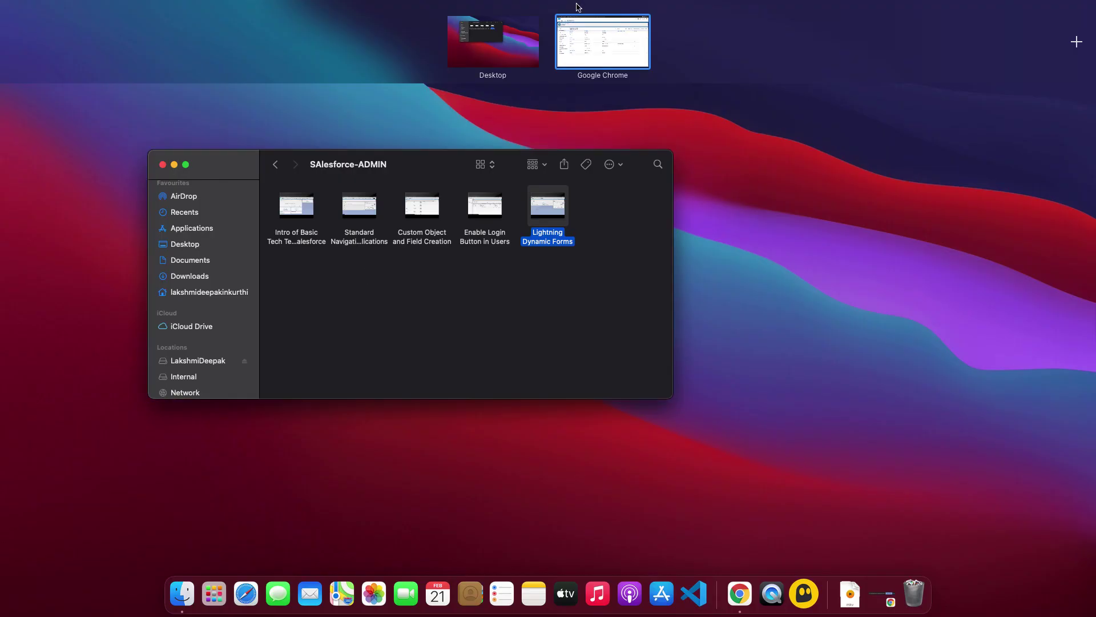
left_click(583, 49)
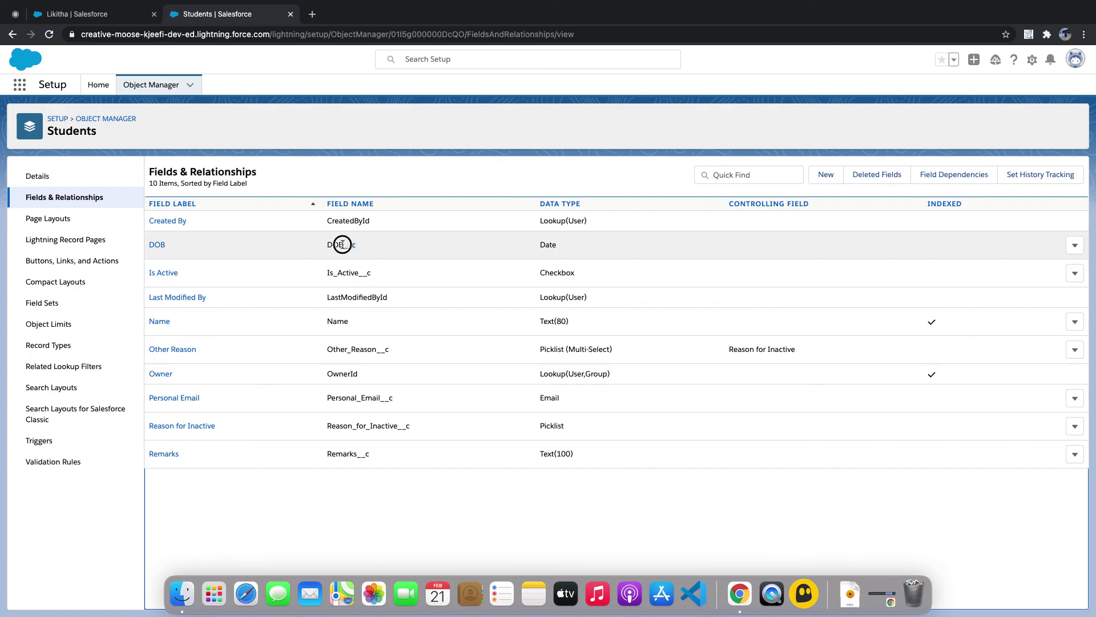
left_click_drag(368, 246, 327, 245)
left_click(508, 501)
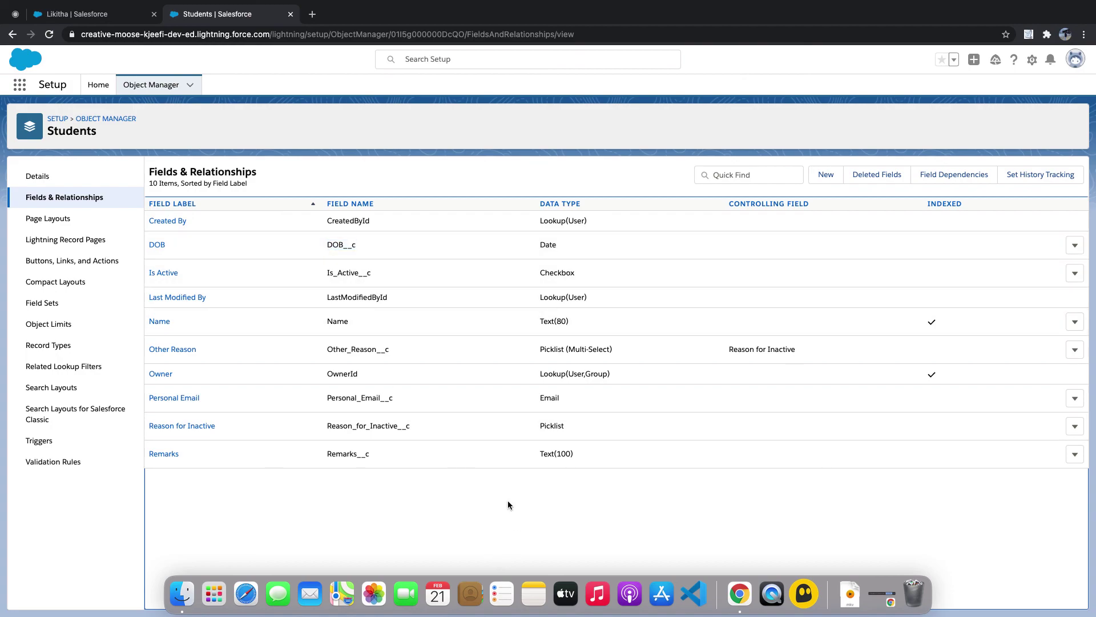